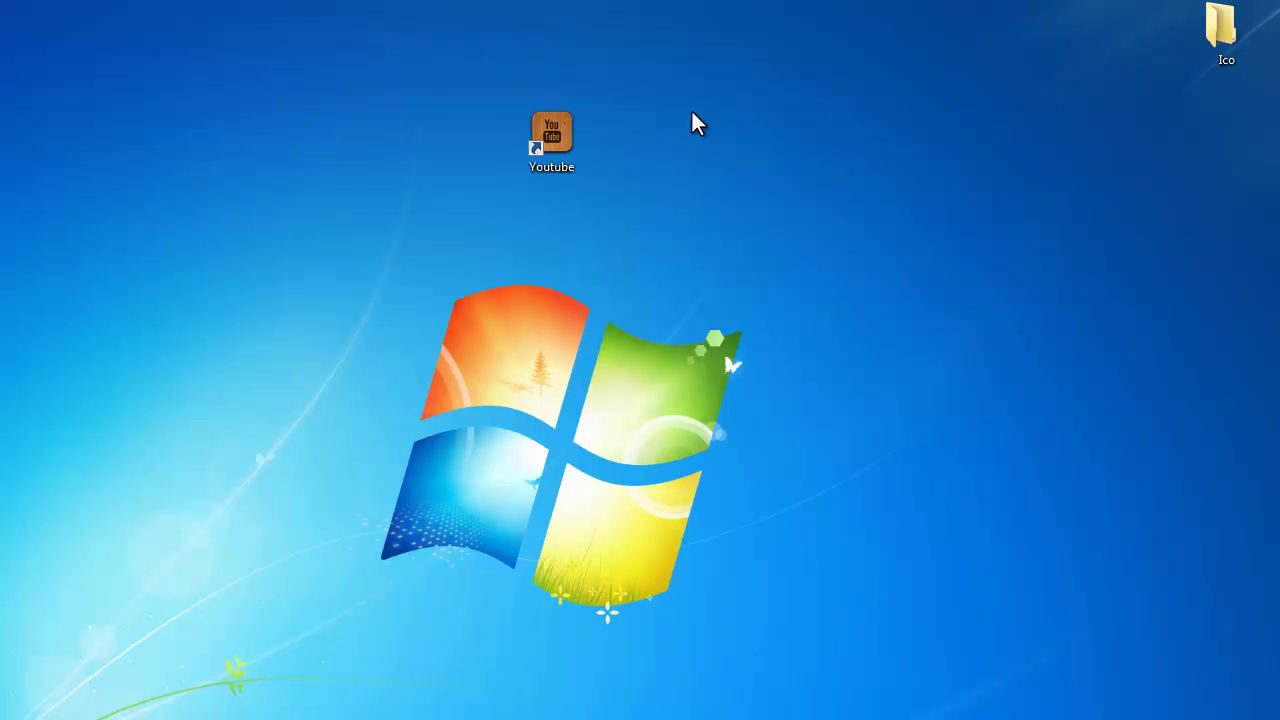
drag(634, 169, 530, 175)
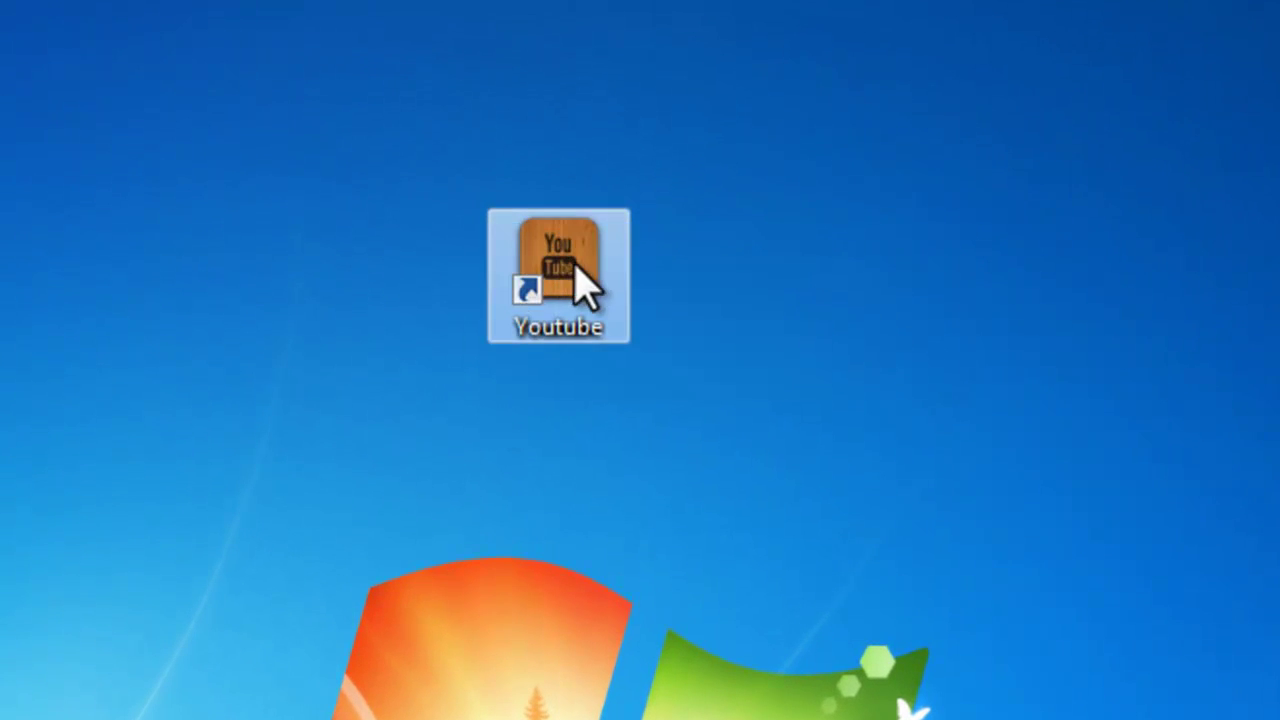
click(900, 243)
click(572, 278)
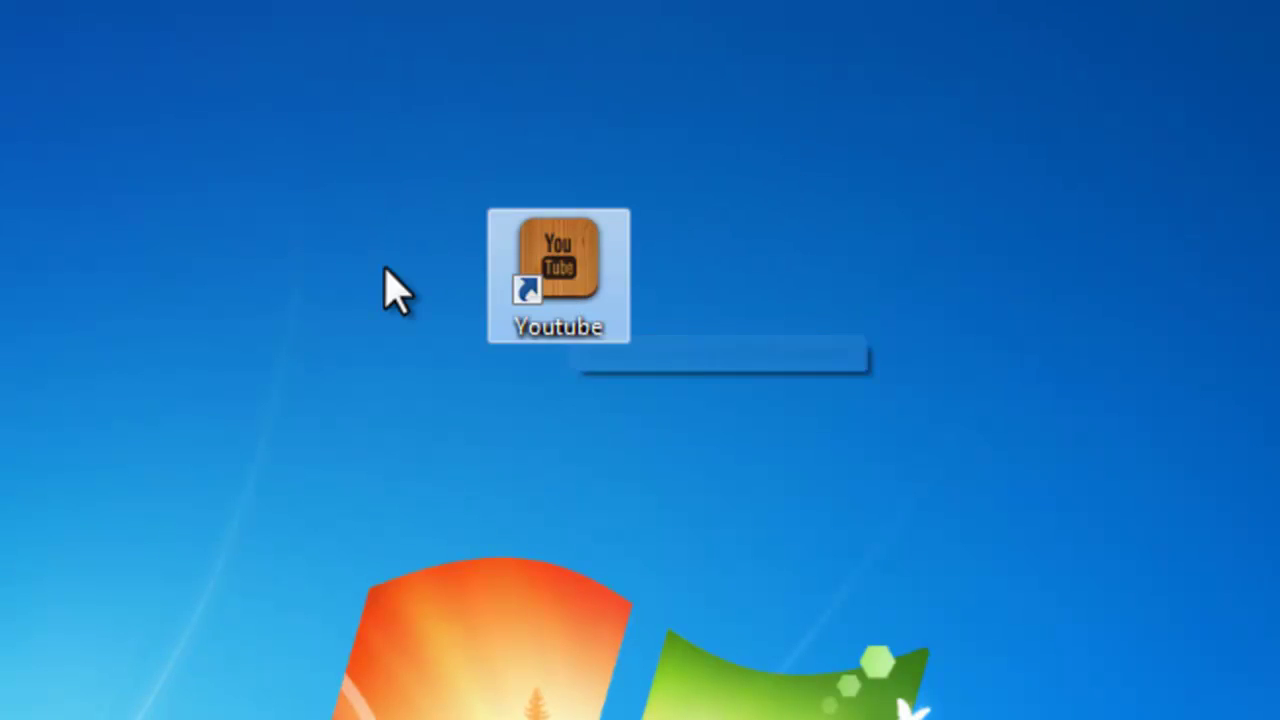
click(768, 333)
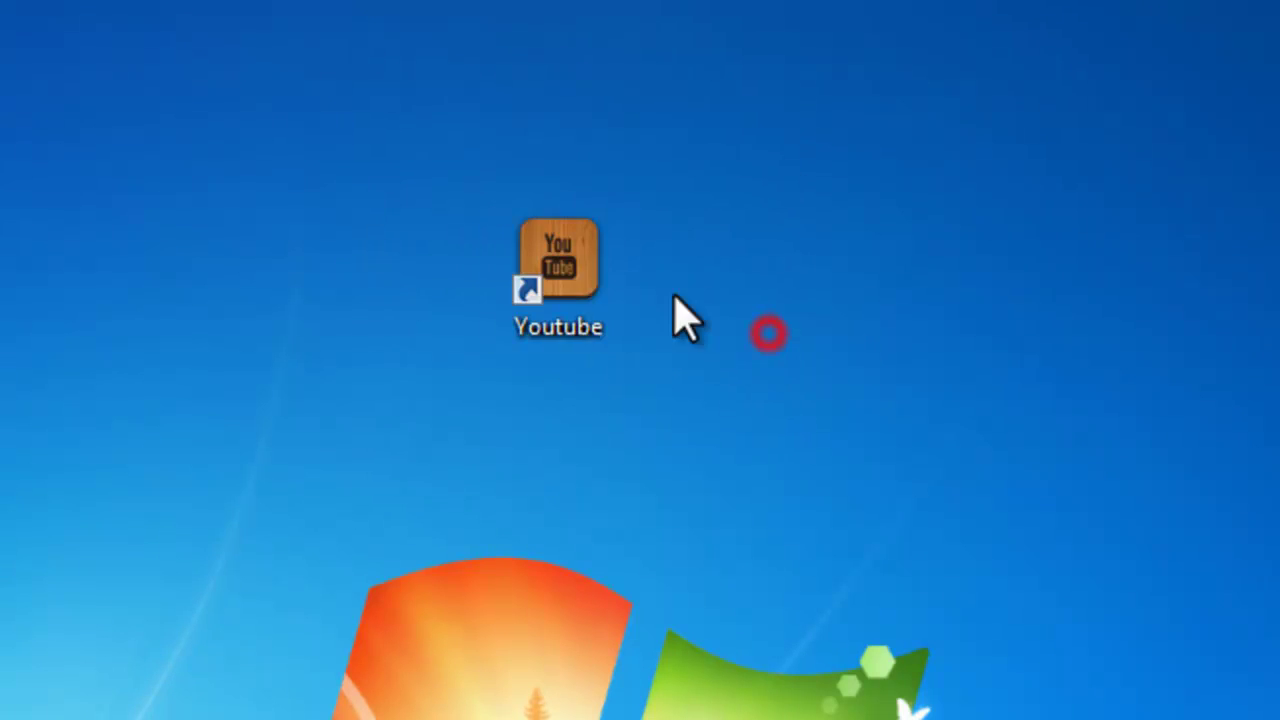
- Delete the existing Youtube shortcut from the desktop
click(553, 285)
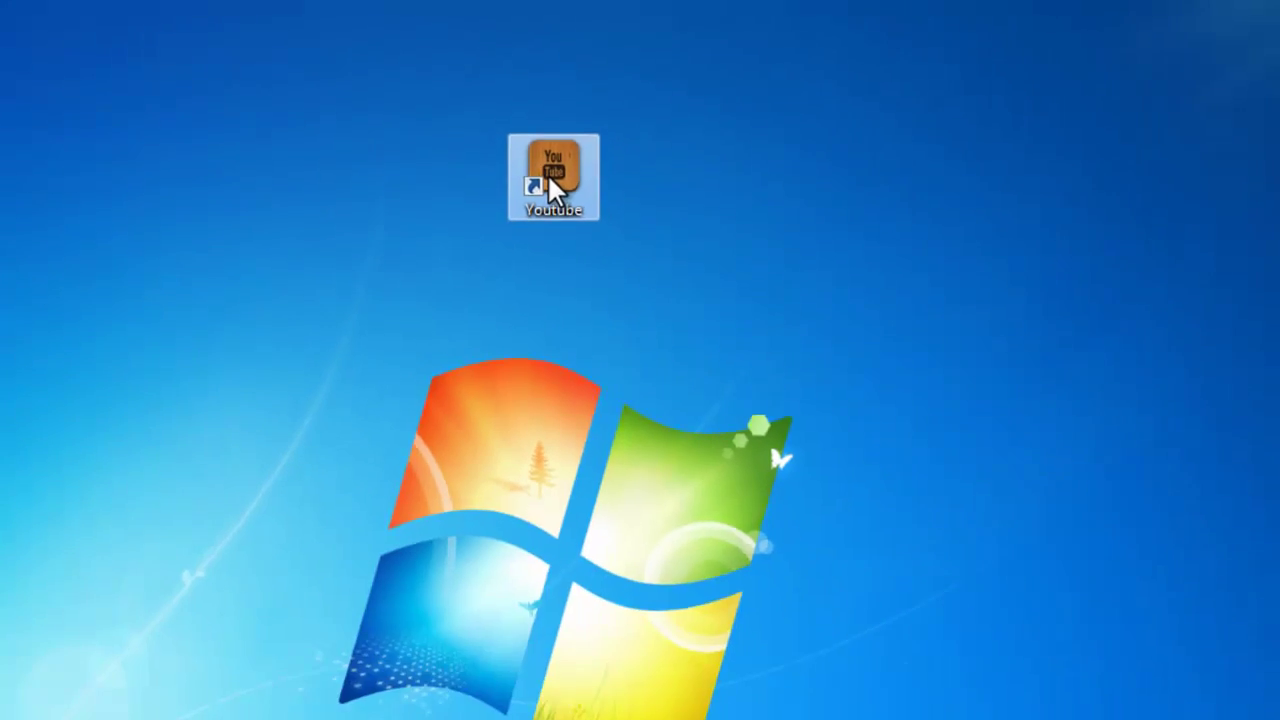
key(Delete)
click(640, 516)
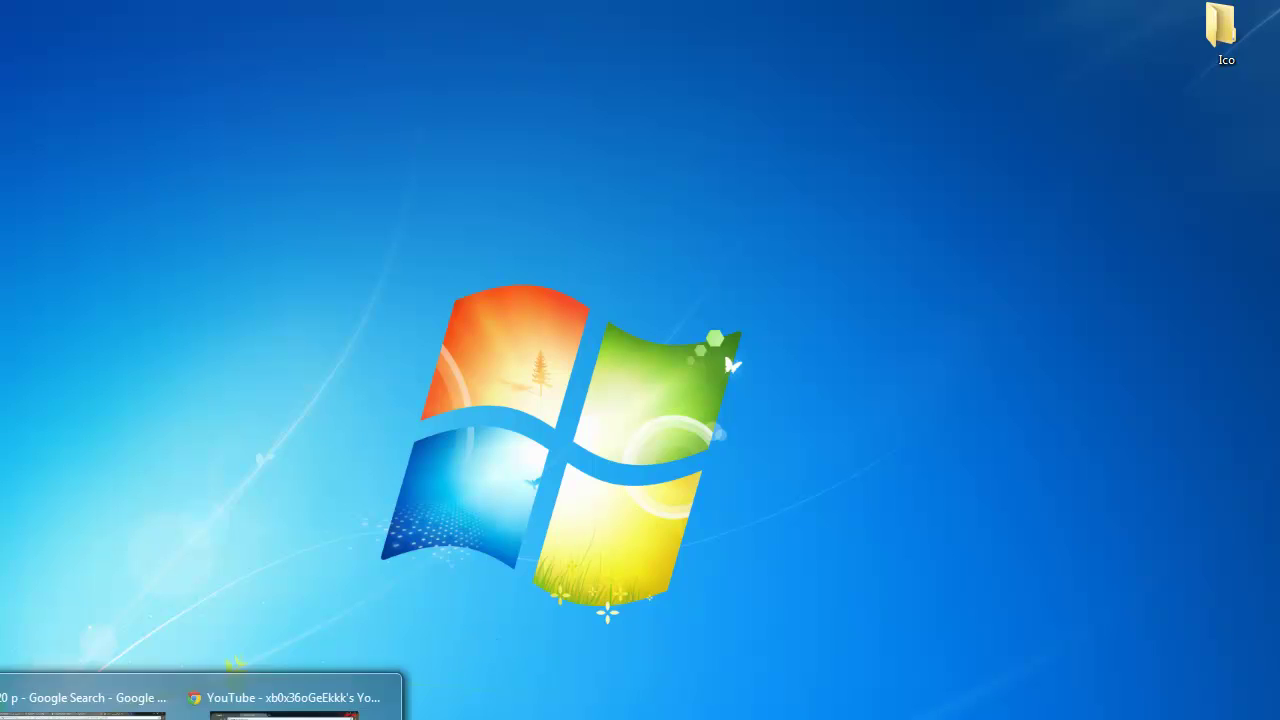
- Switch to the Chrome window showing YouTube, copy the page's address and minimize the window
click(285, 697)
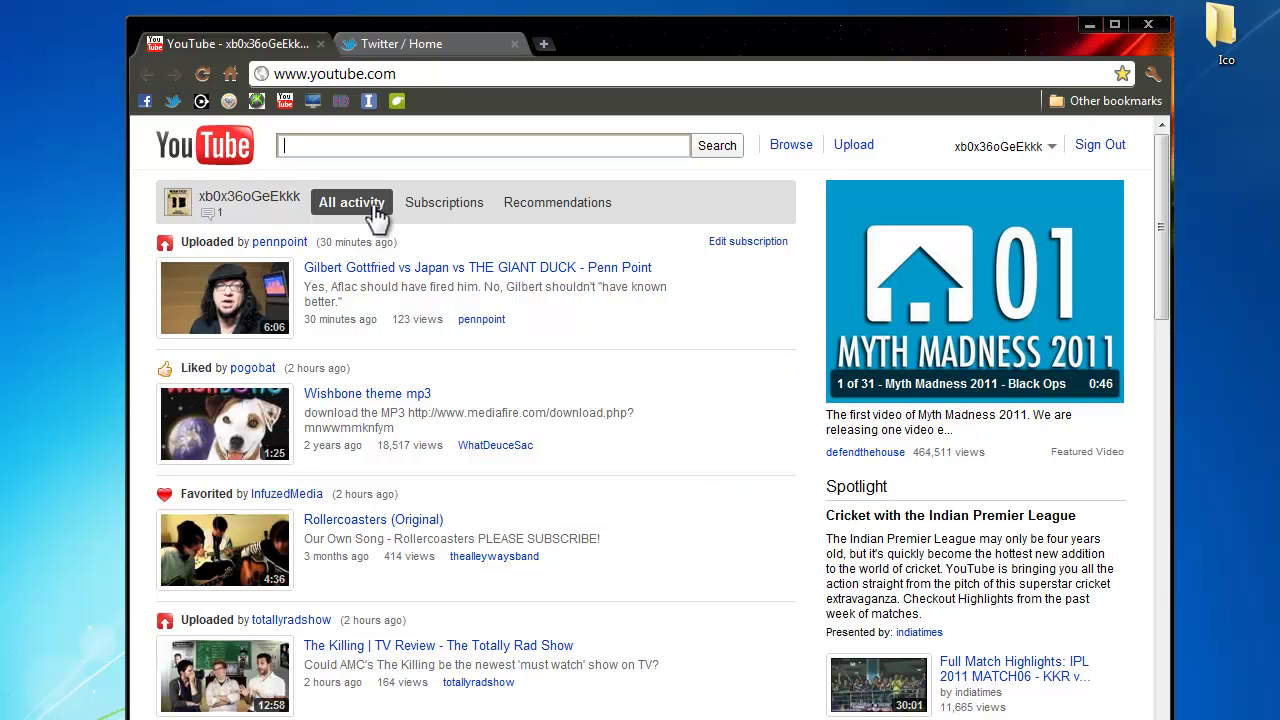
click(378, 76)
key(ctrl+c)
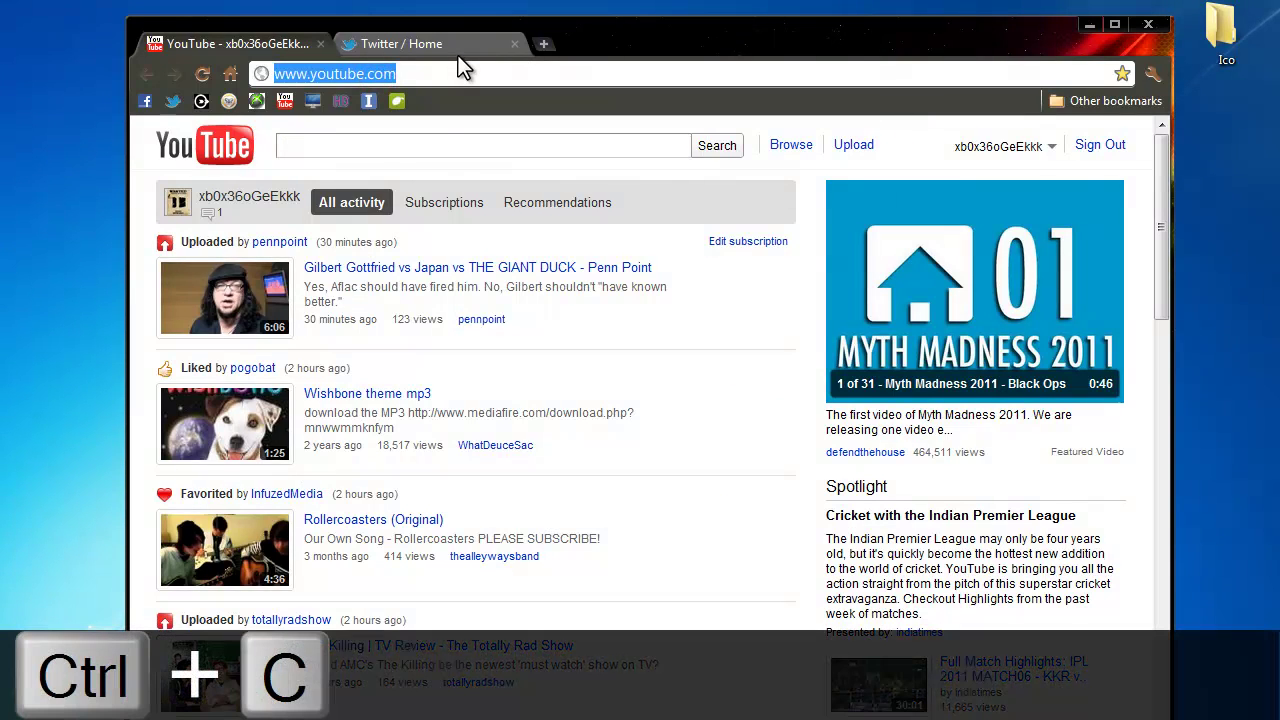
click(1089, 23)
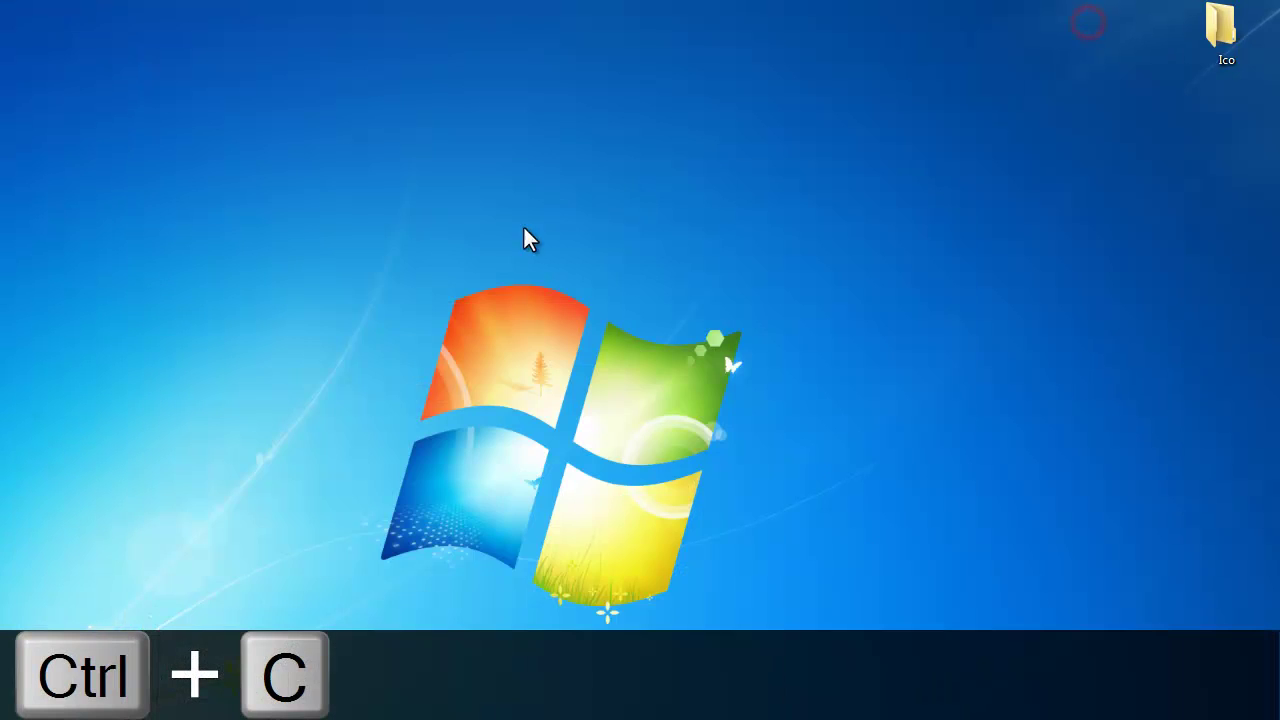
right_click(466, 238)
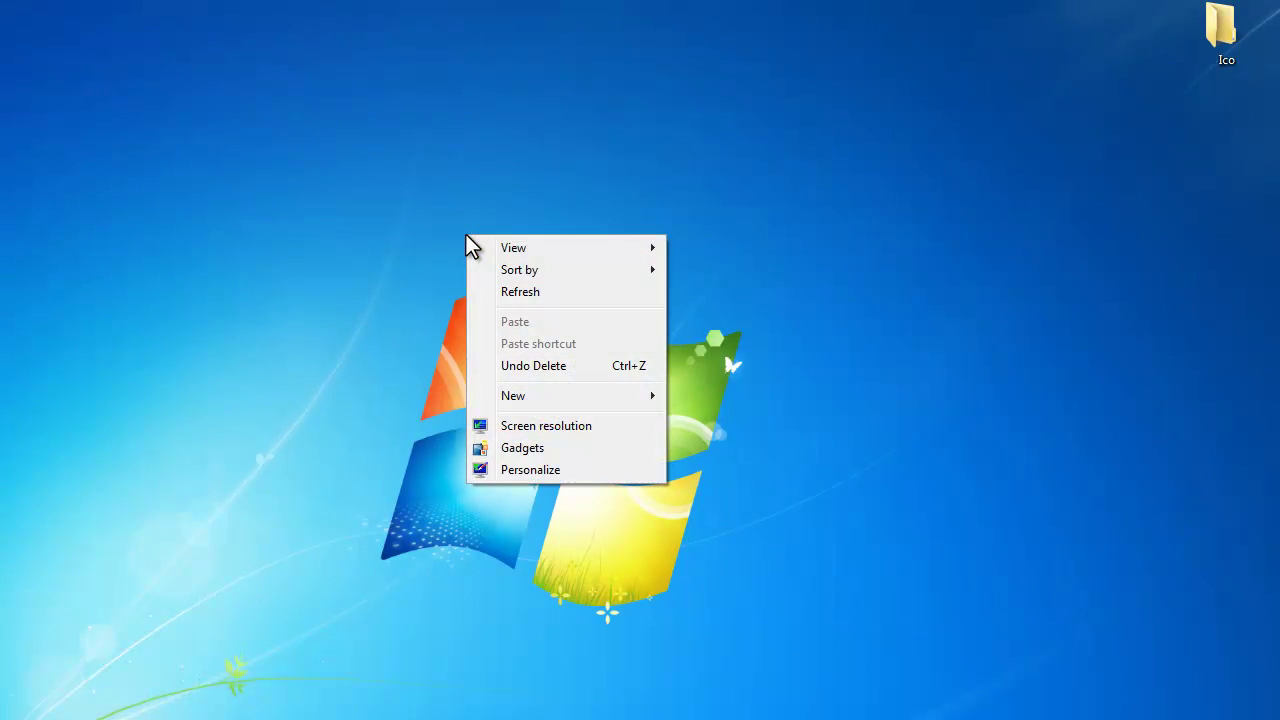
mouse_move(517, 403)
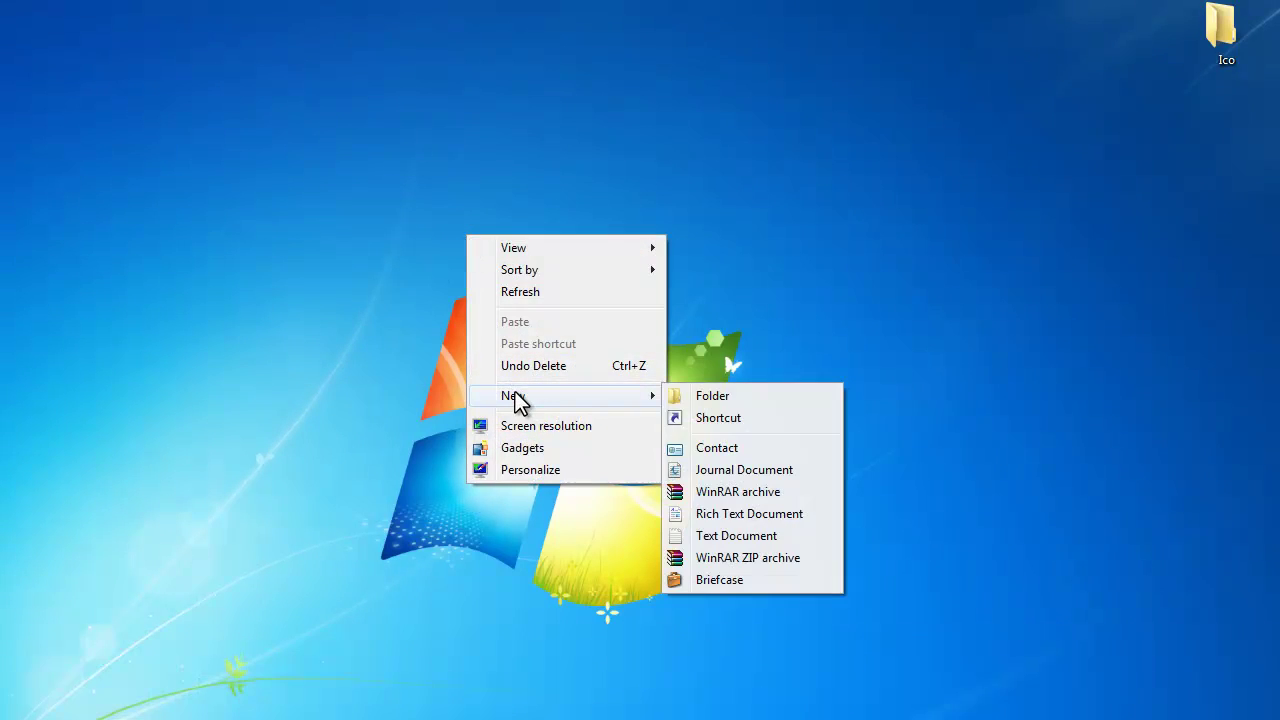
click(711, 418)
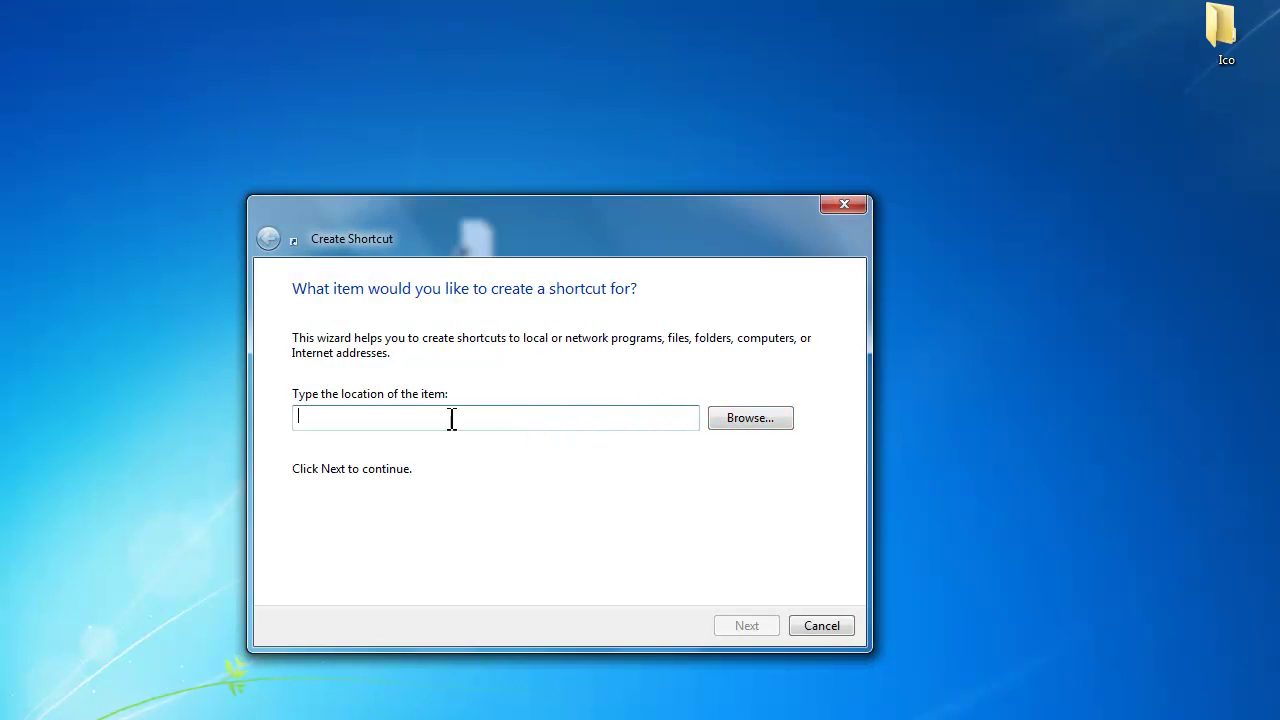
key(ctrl+v)
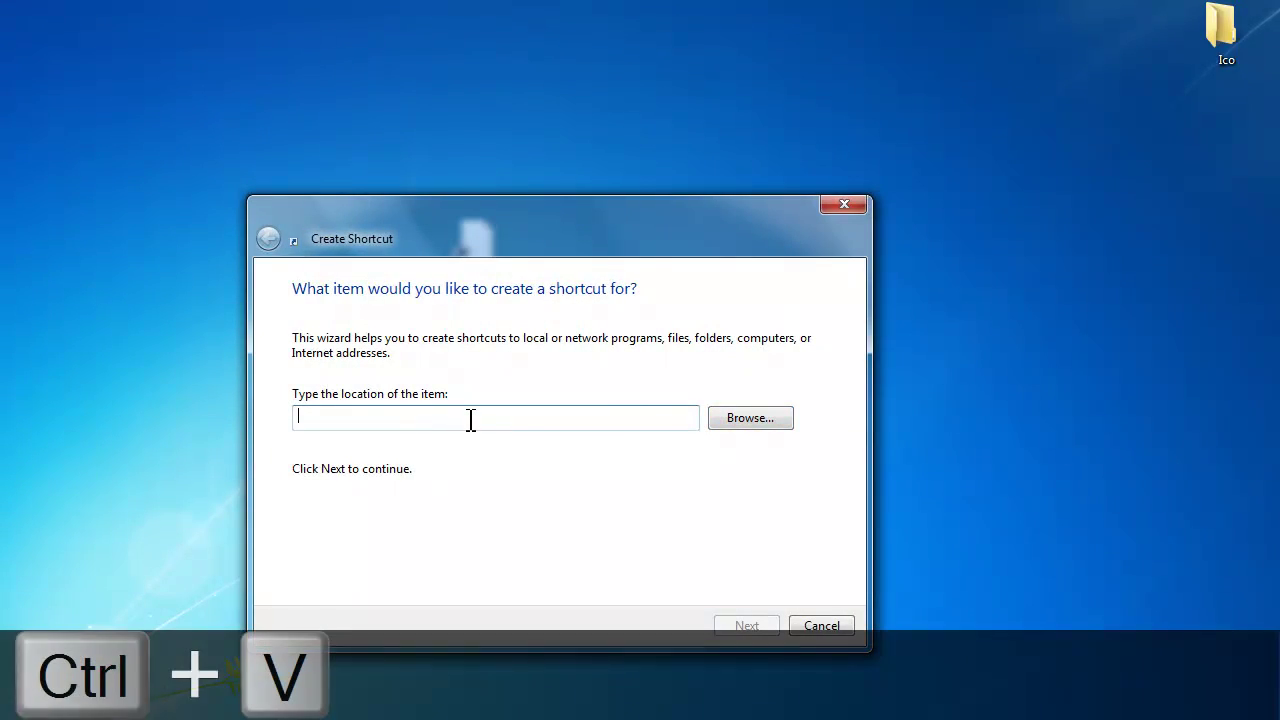
click(484, 417)
click(803, 480)
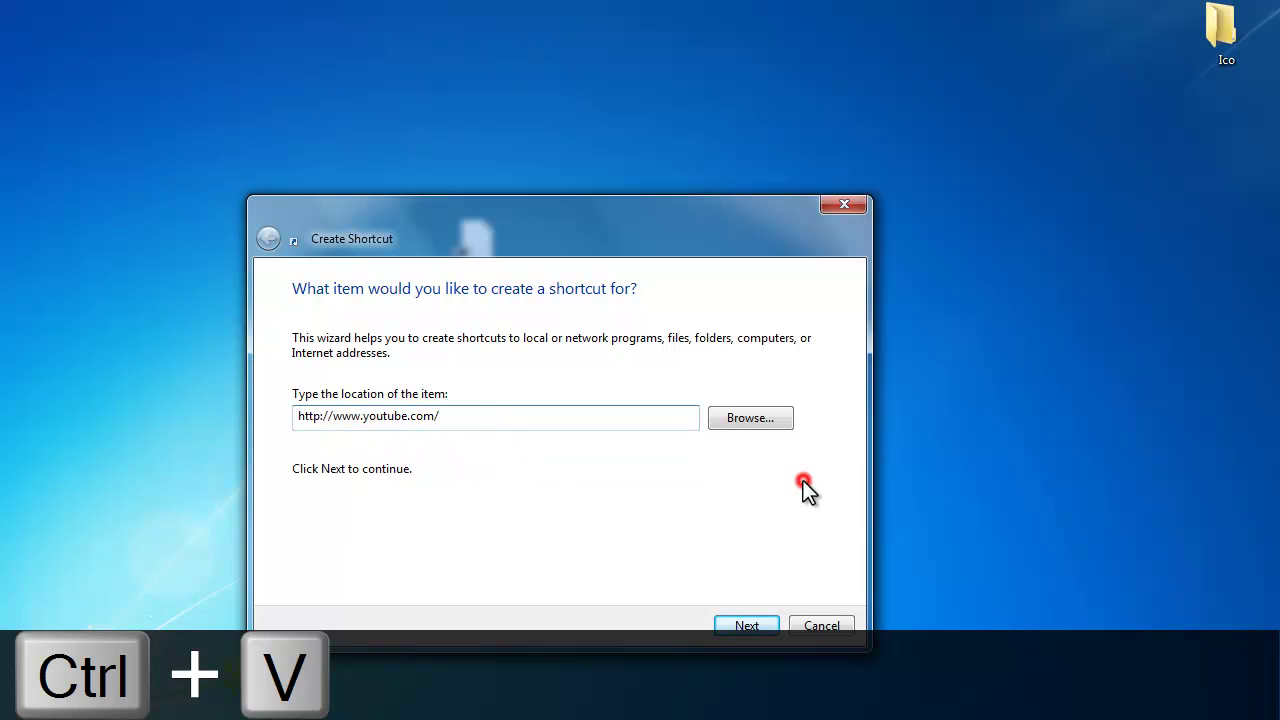
click(748, 626)
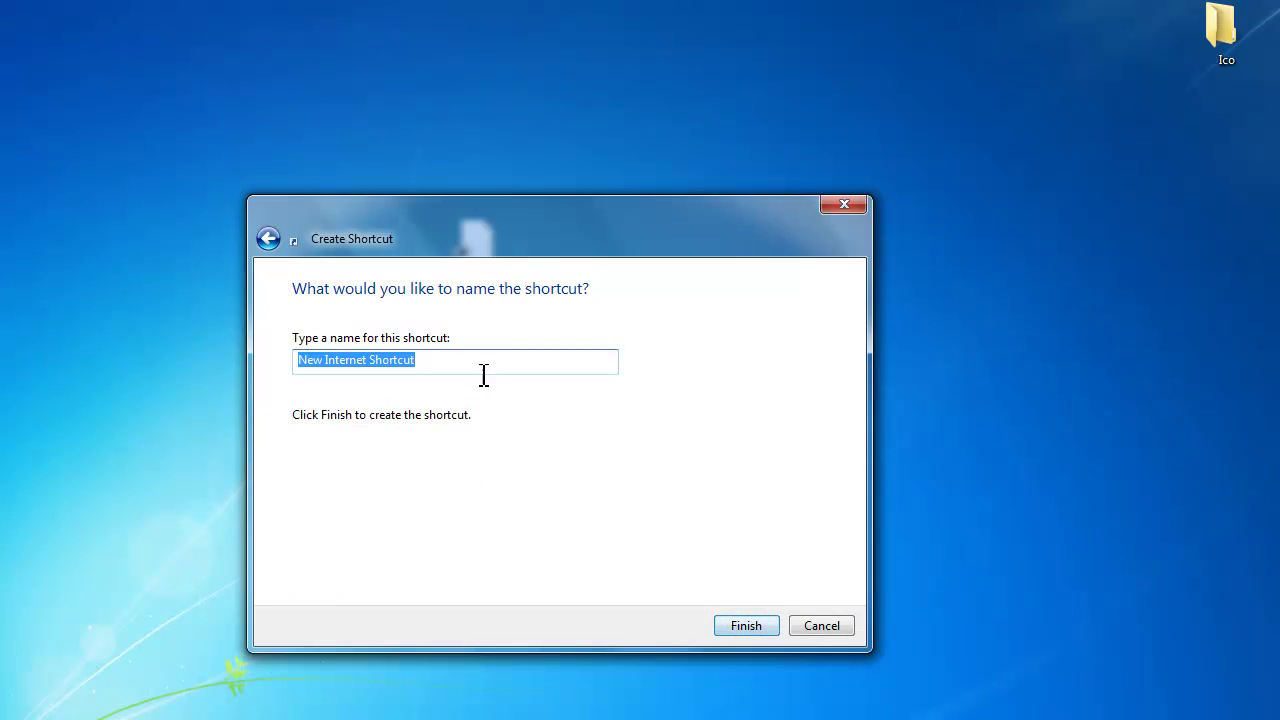
- Name the new internet shortcut Youtube and finish creating it
click(485, 366)
drag(485, 366, 149, 390)
drag(370, 228, 661, 330)
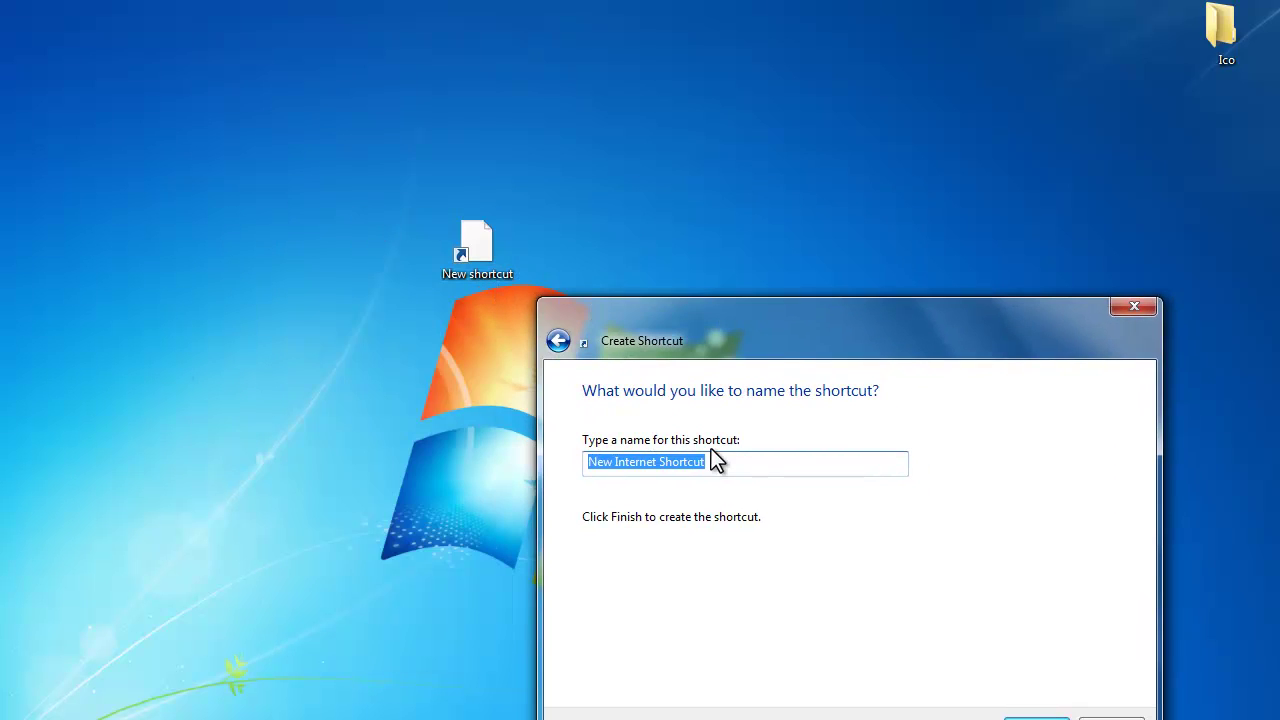
text(y)
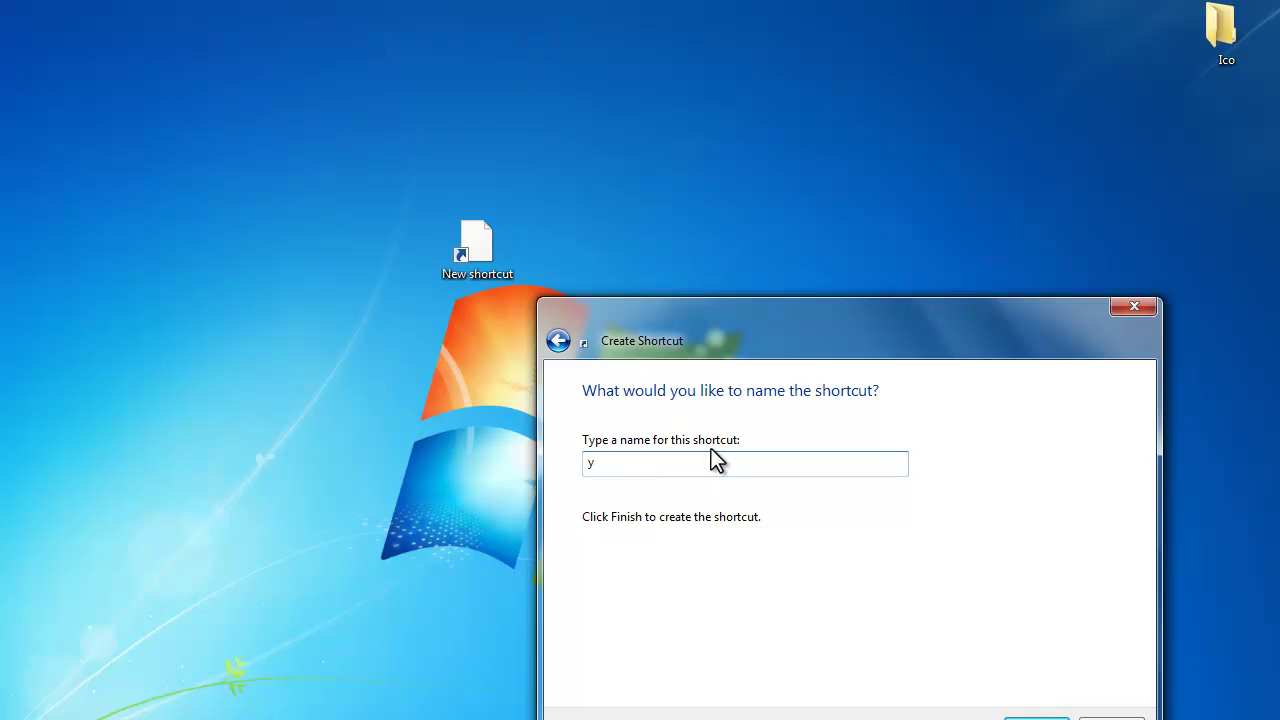
key(BackSpace)
text(Youtube)
key(Return)
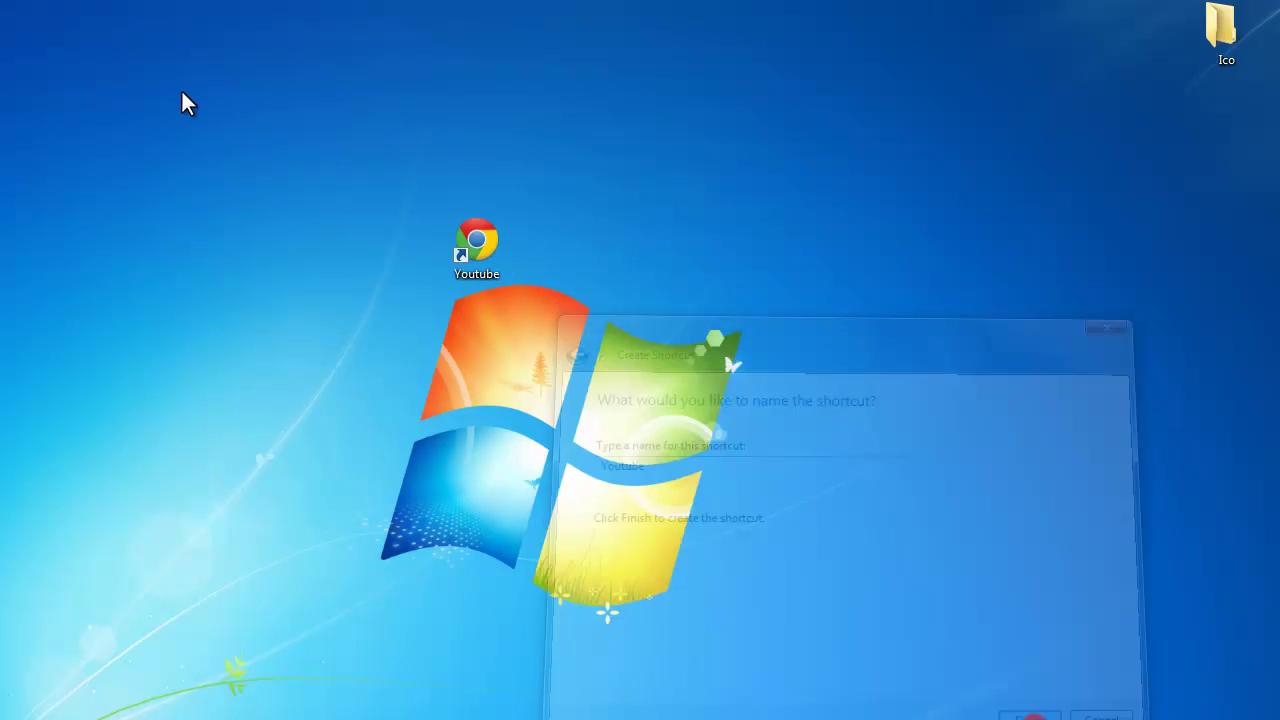
- Move the new Youtube shortcut higher up on the desktop, above the Windows logo
click(583, 246)
mouse_move(473, 250)
mouse_down()
mouse_move(537, 200)
mouse_move(548, 145)
mouse_up()
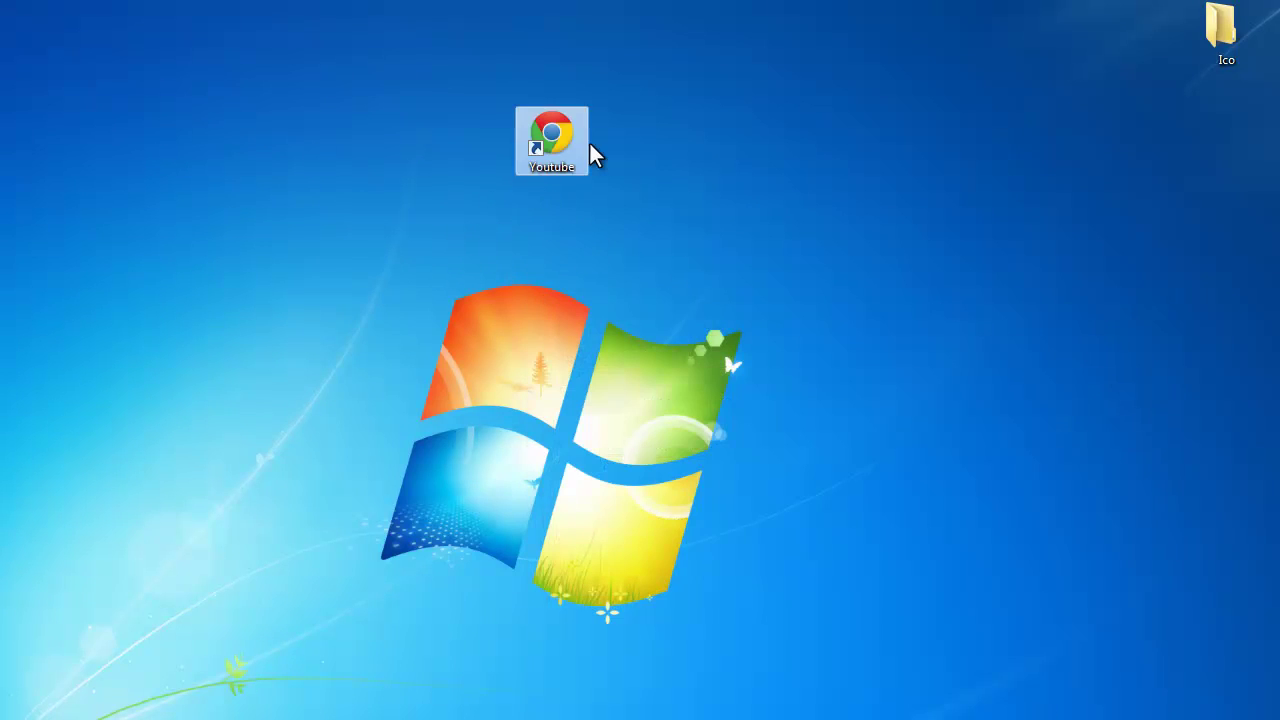
click(633, 174)
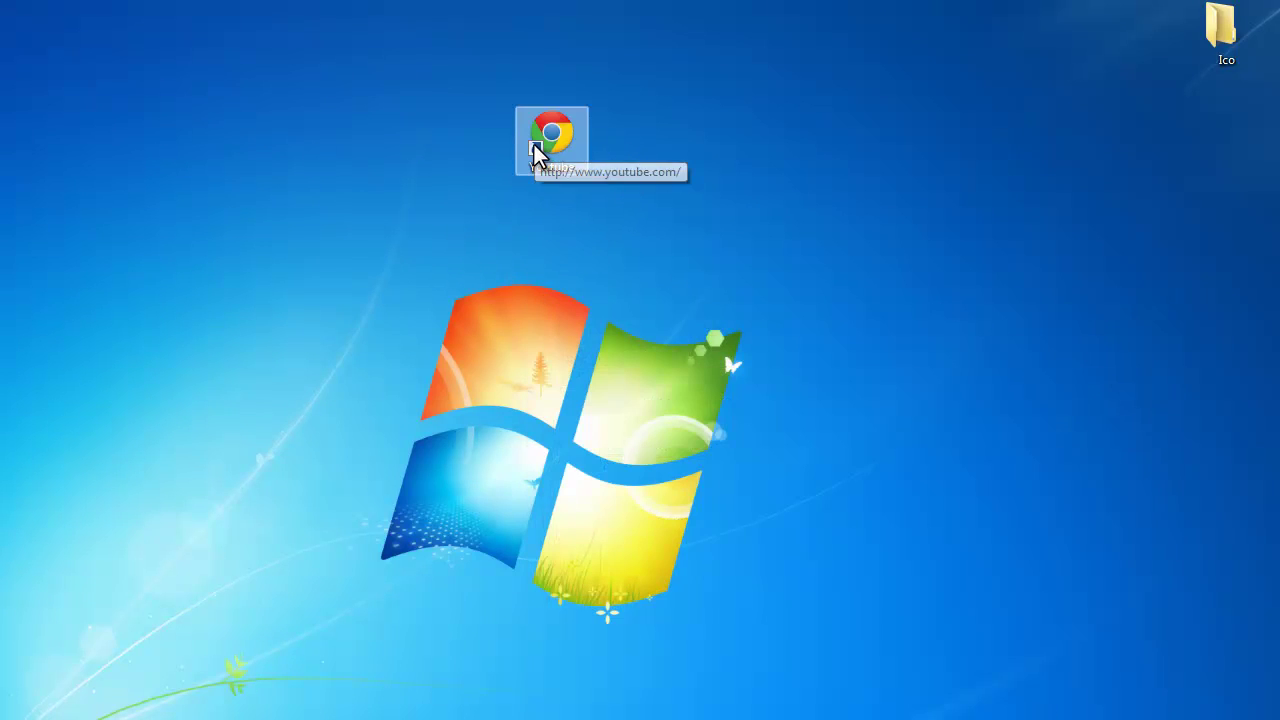
click(748, 140)
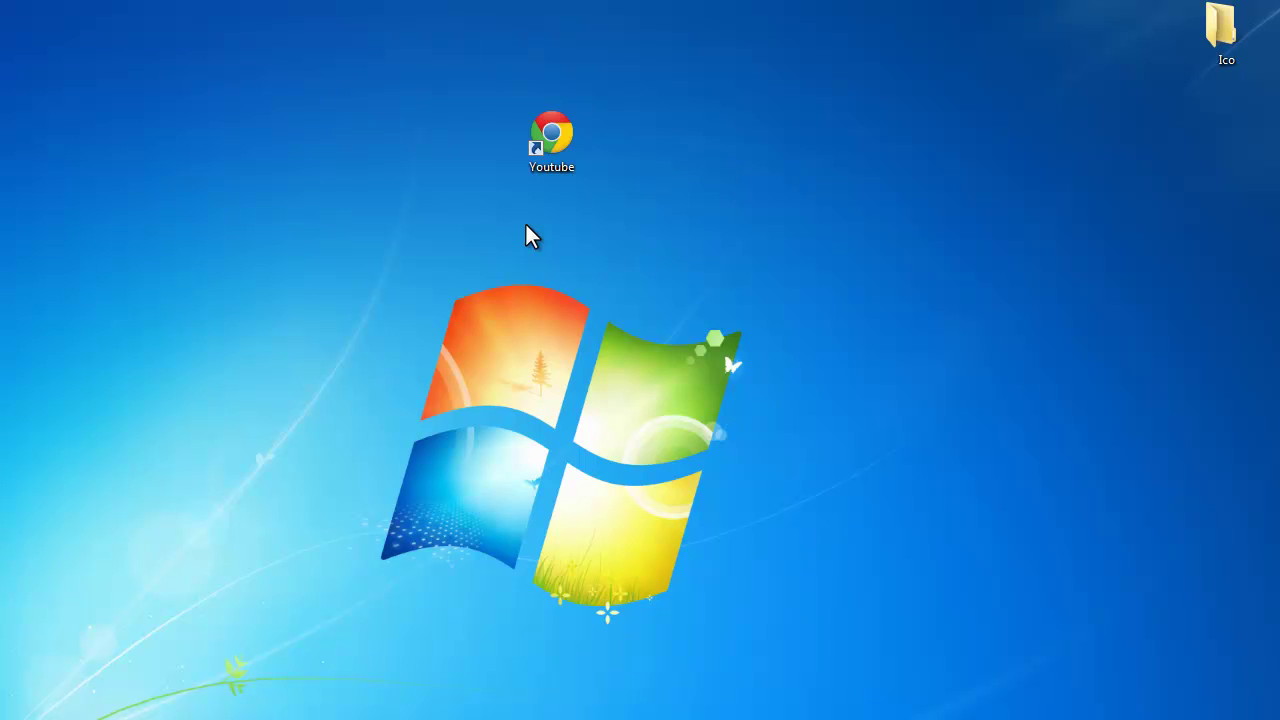
- Look through the Youtube shortcut's General, Web Document, Security, Details and Previous Versions properties
click(530, 118)
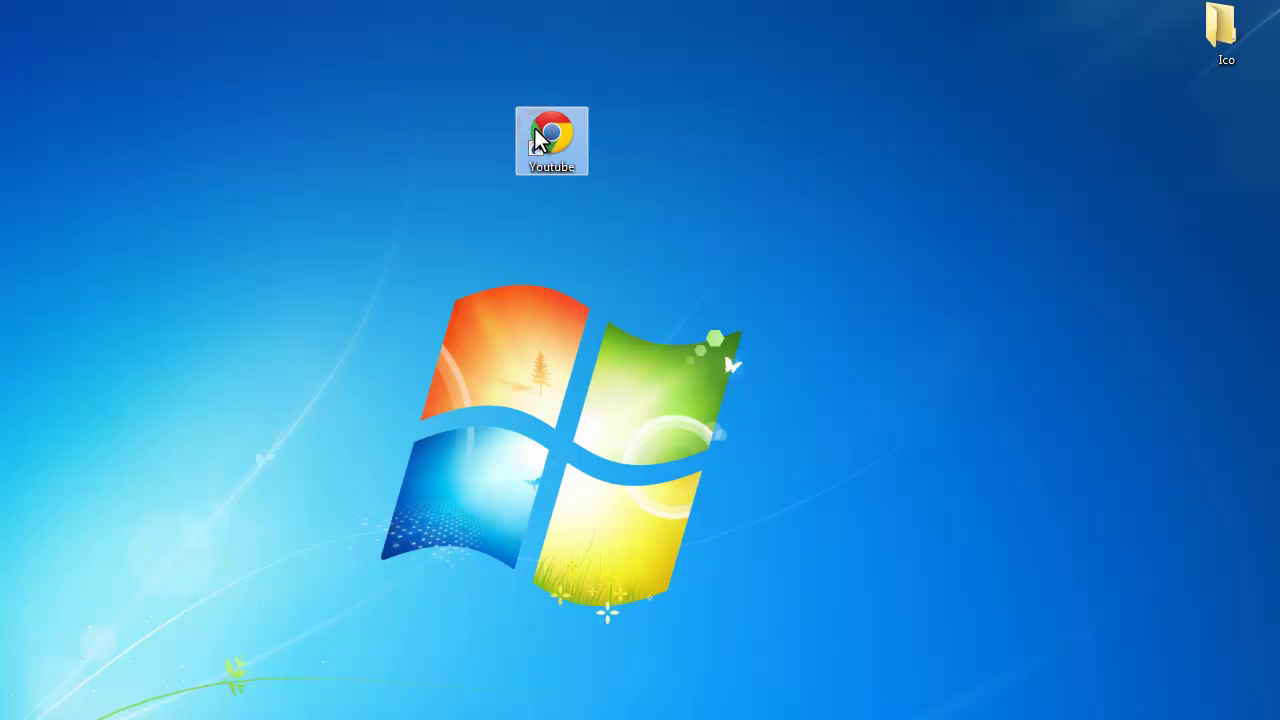
right_click(562, 174)
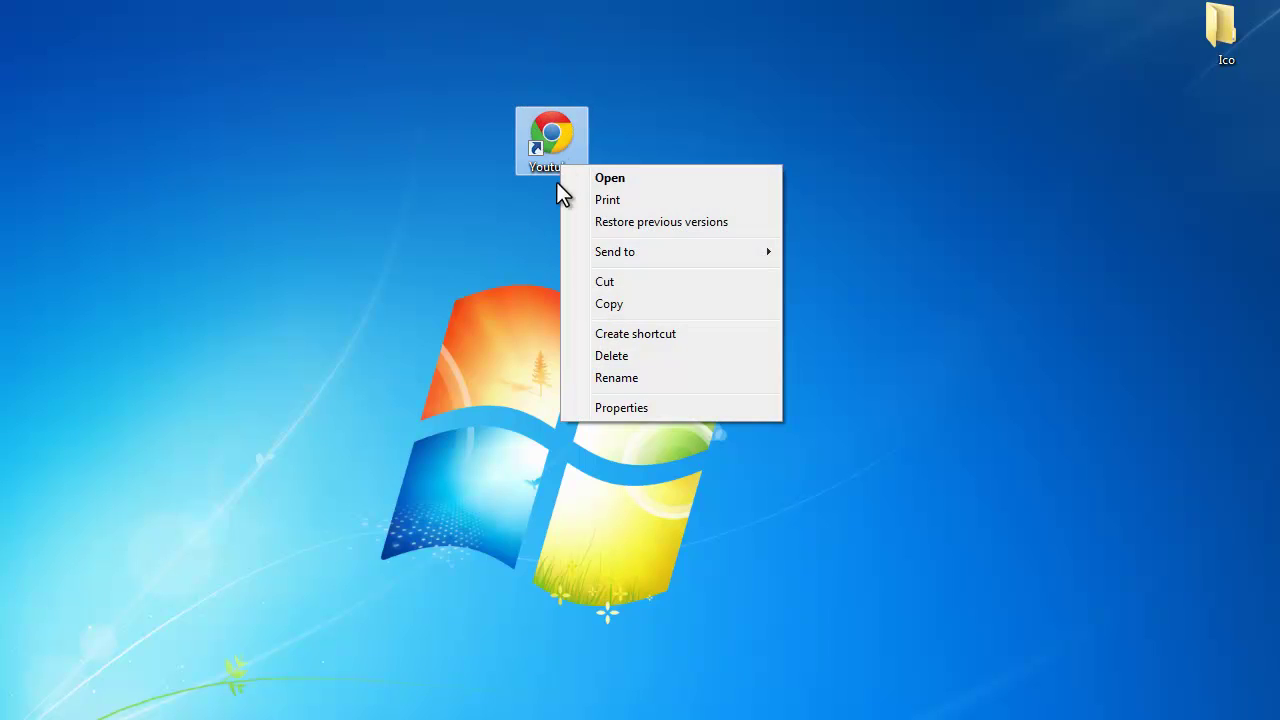
click(610, 408)
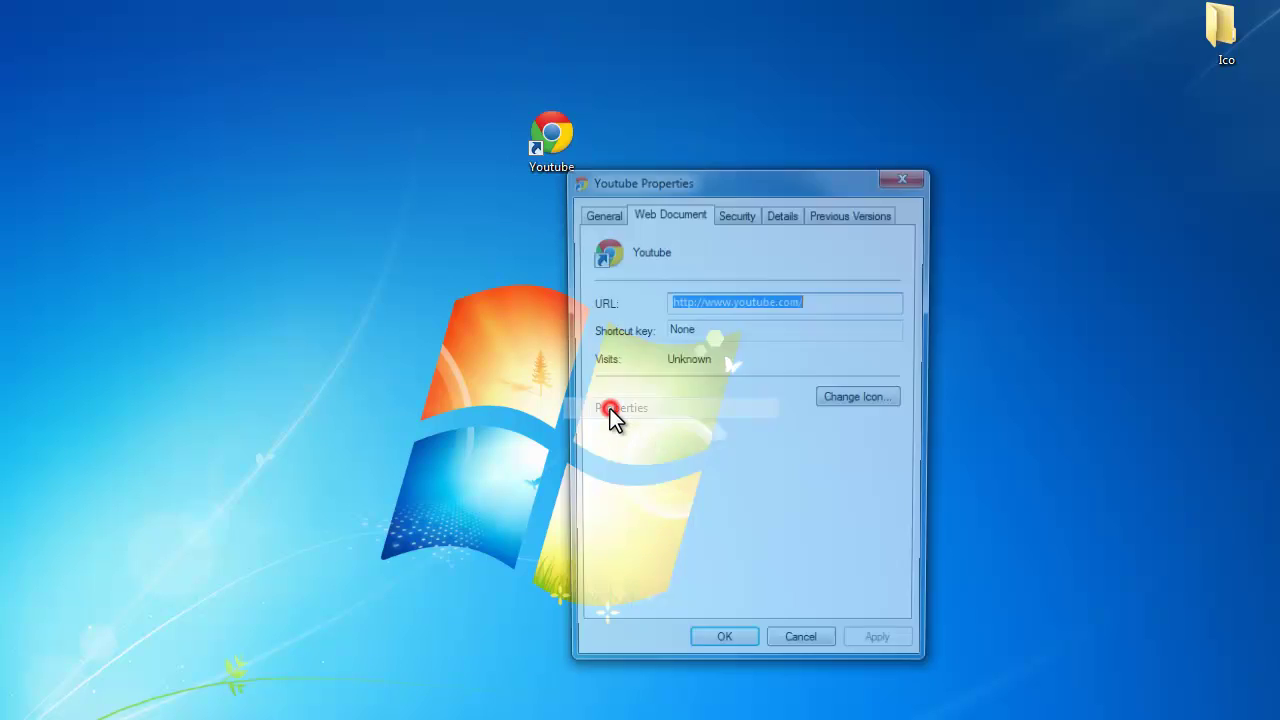
click(605, 213)
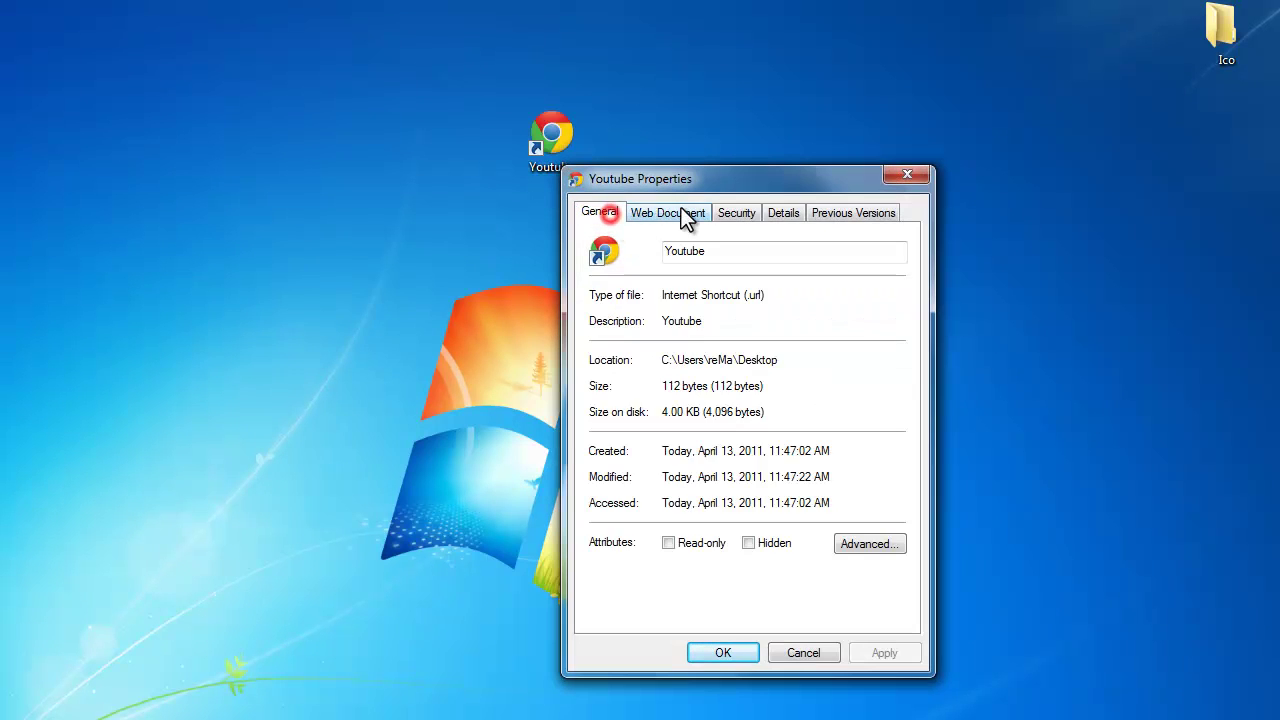
click(680, 213)
click(740, 213)
click(792, 213)
click(848, 212)
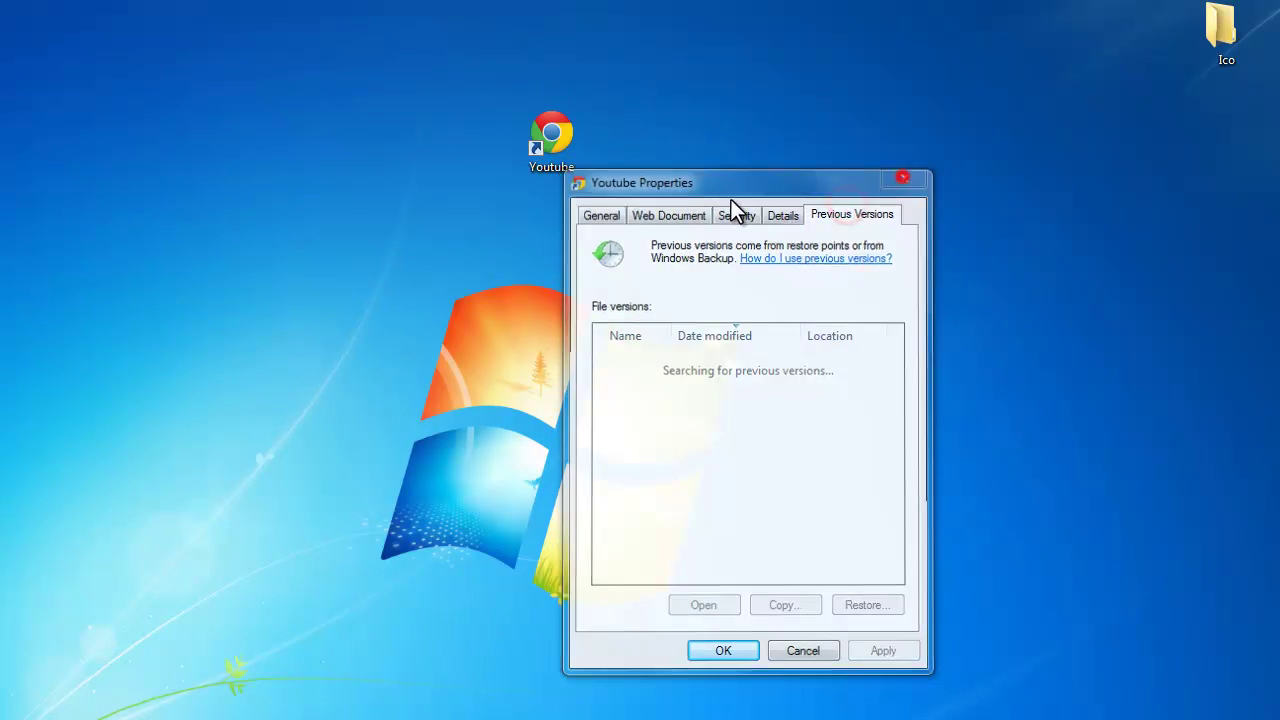
key(Escape)
- Create a new folder on the desktop, keeping its default name
right_click(673, 213)
mouse_move(770, 378)
click(915, 372)
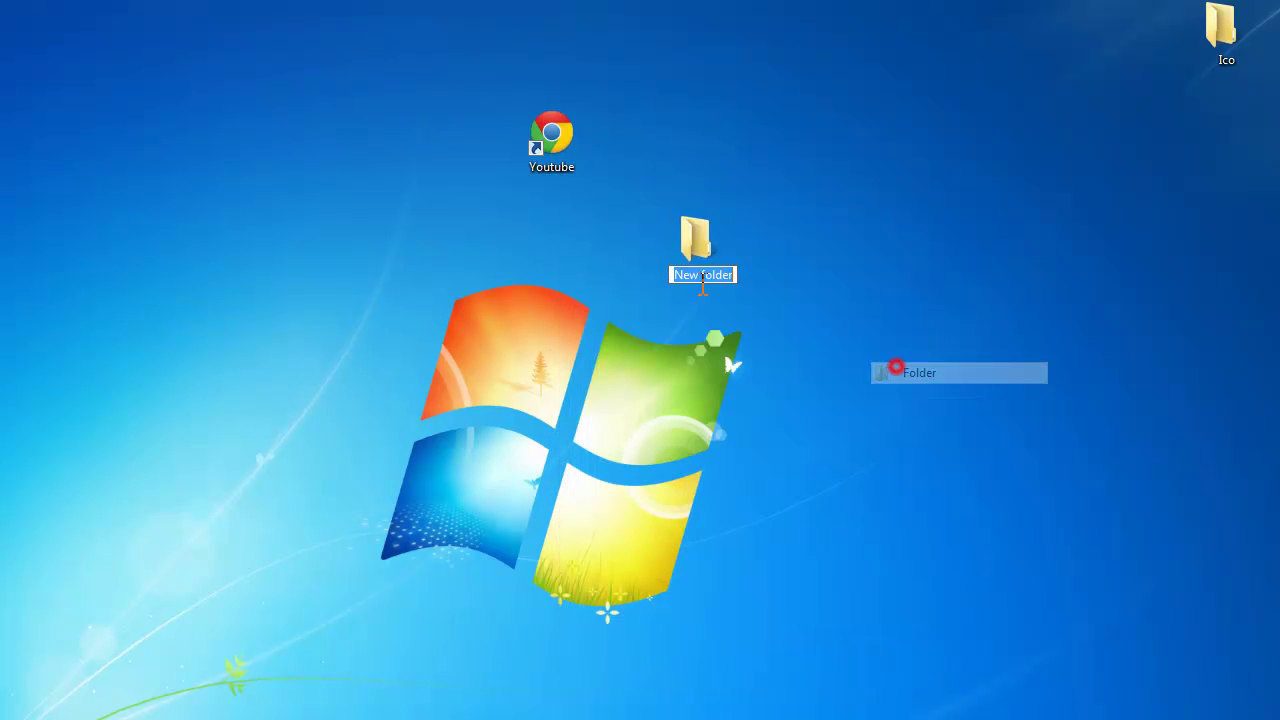
click(762, 240)
- Examine the Customize options in the new folder's properties, including its icon setting
right_click(659, 239)
right_click(698, 232)
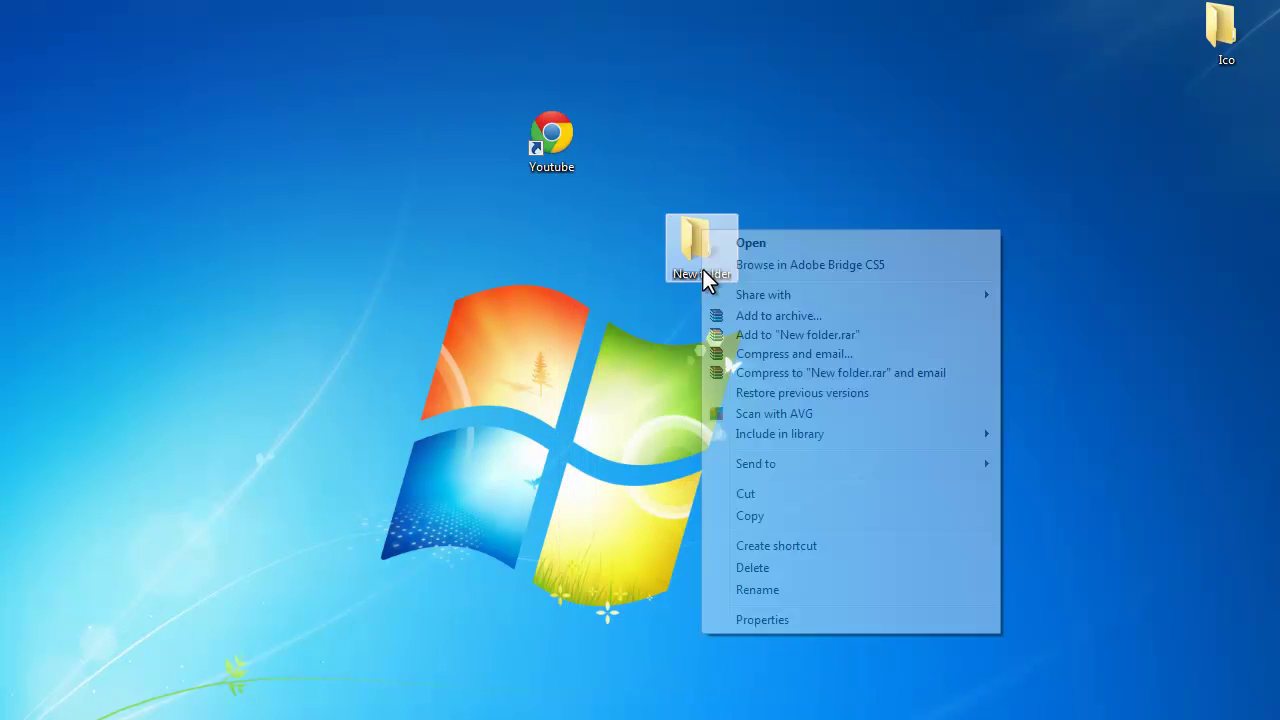
click(780, 617)
click(983, 278)
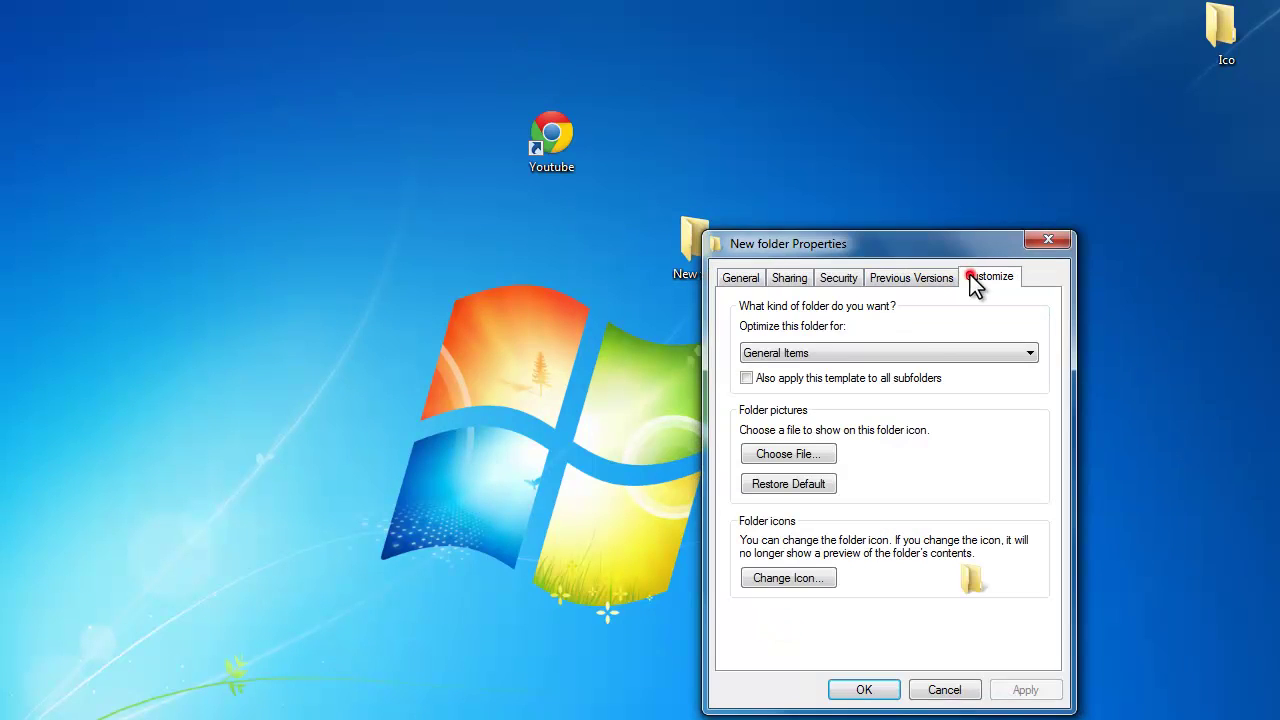
click(1047, 241)
- Delete the new folder from the desktop
drag(905, 191, 640, 378)
key(Delete)
key(Return)
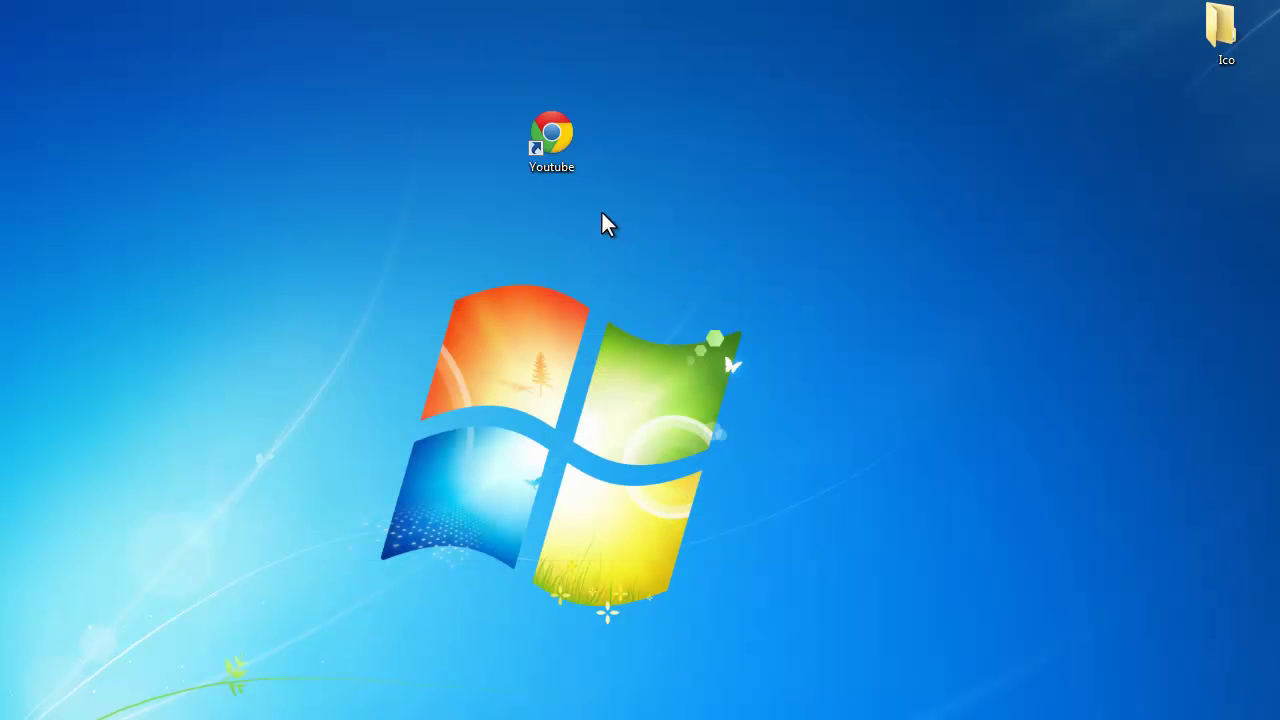
- Load the youtube icon file from the desktop's Ico folder in the Youtube shortcut's icon settings
right_click(573, 161)
click(652, 403)
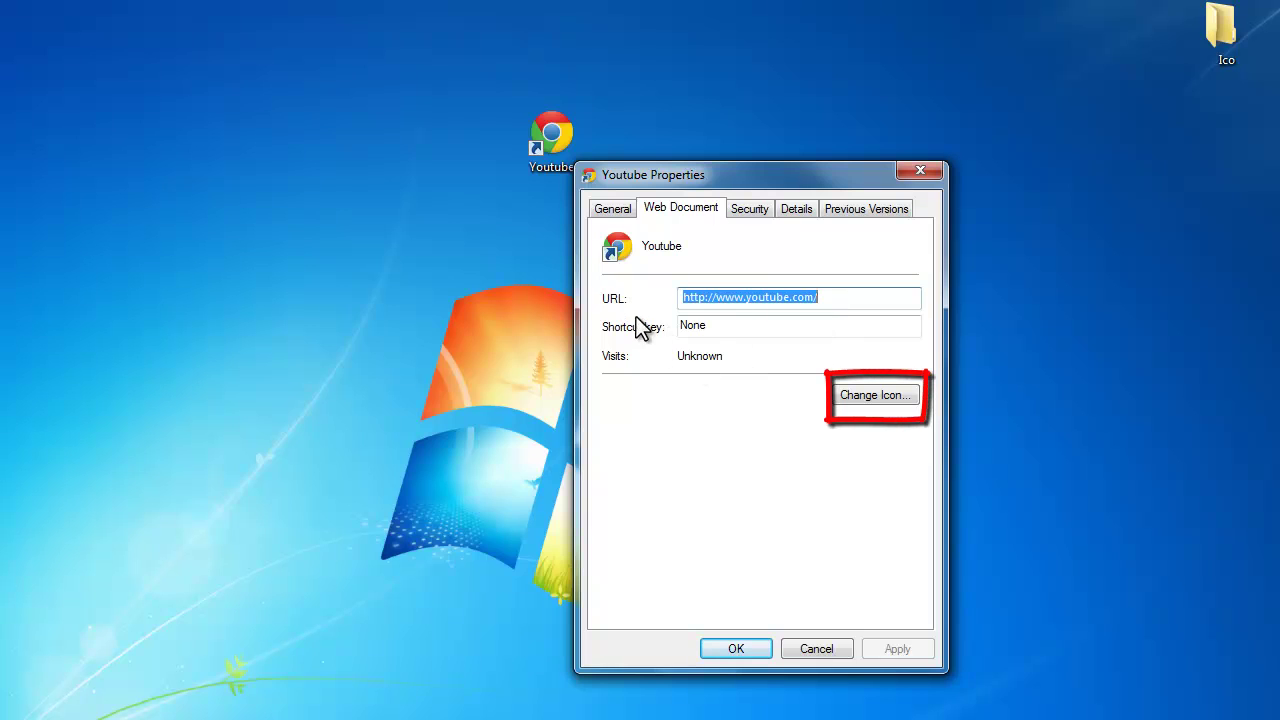
click(857, 394)
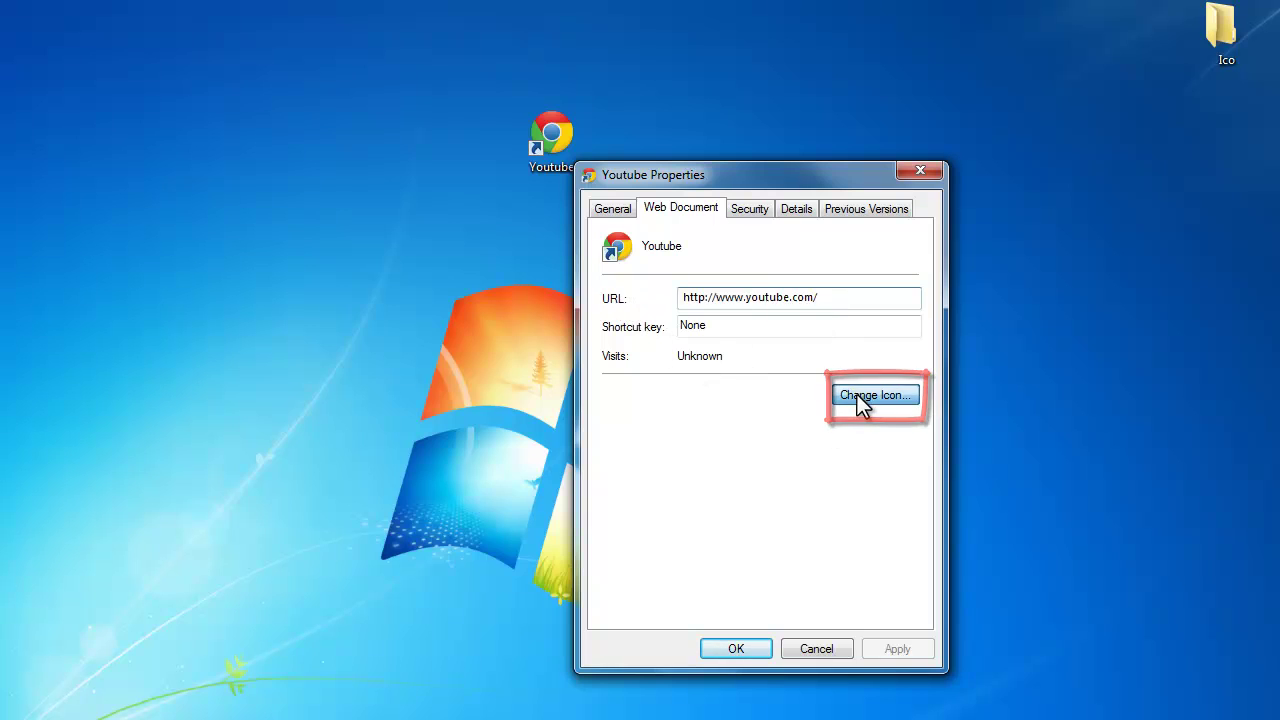
click(876, 325)
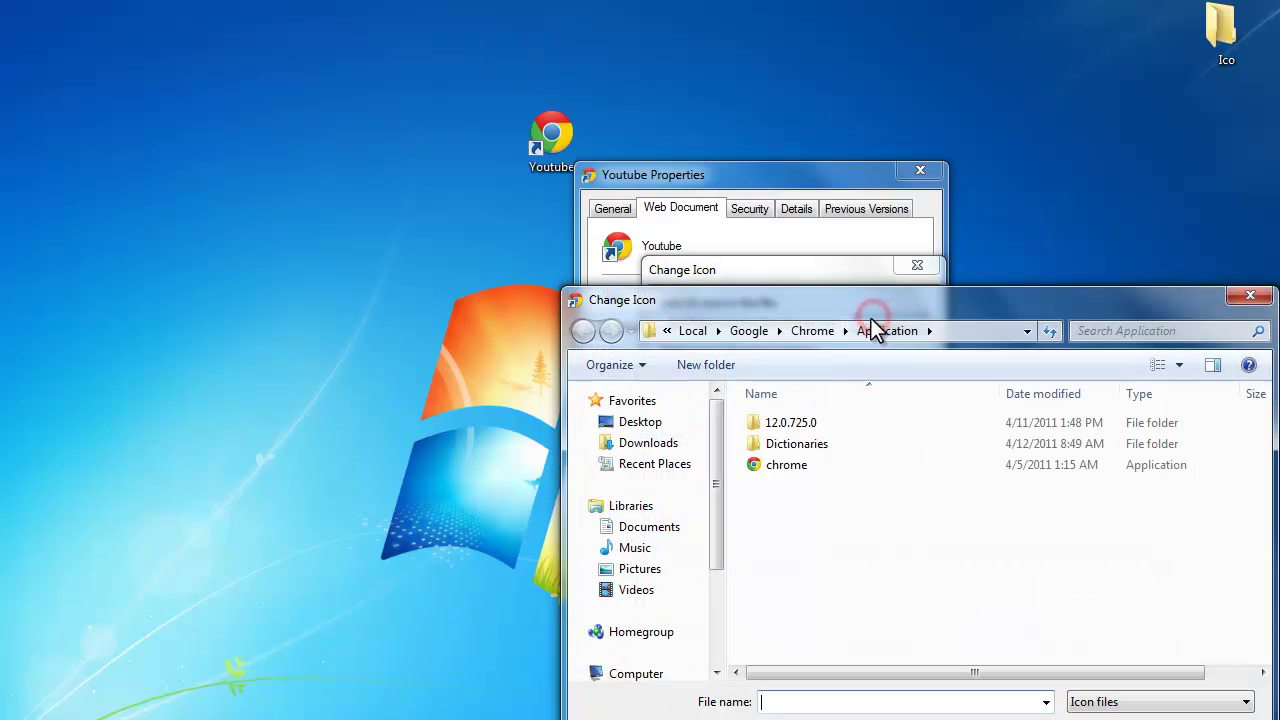
click(645, 424)
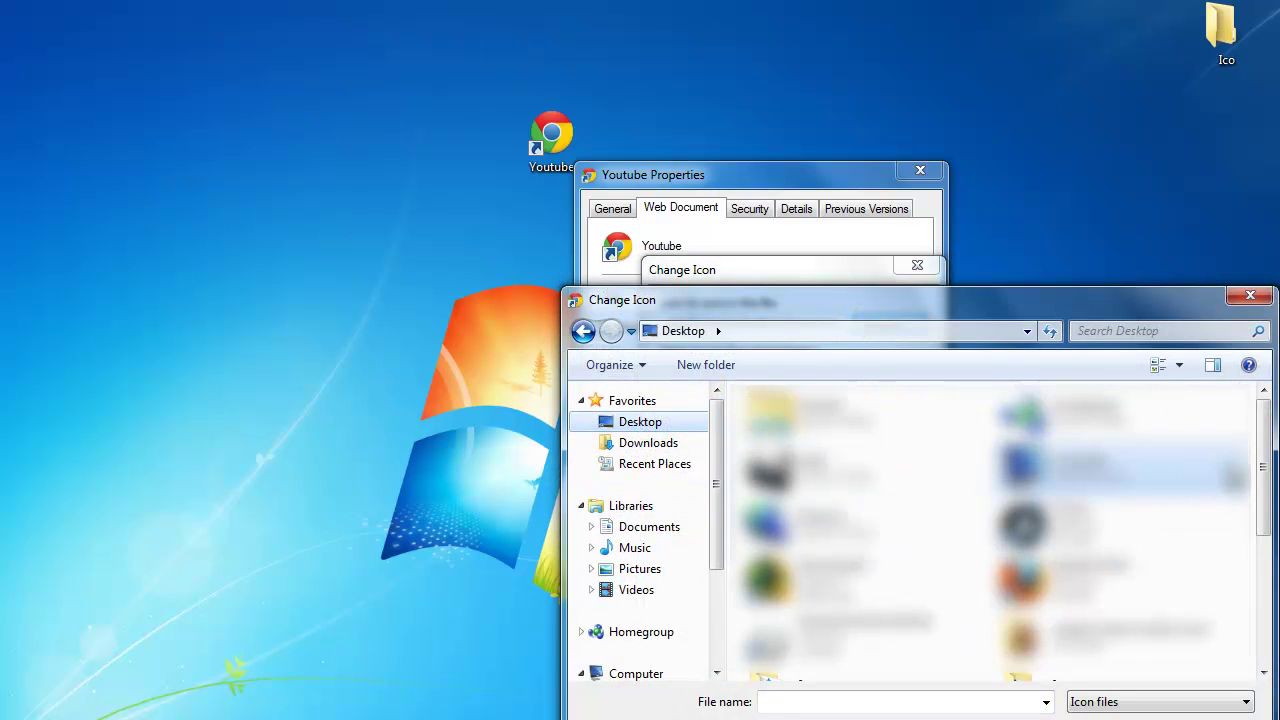
drag(1264, 470, 1269, 522)
double_click(783, 606)
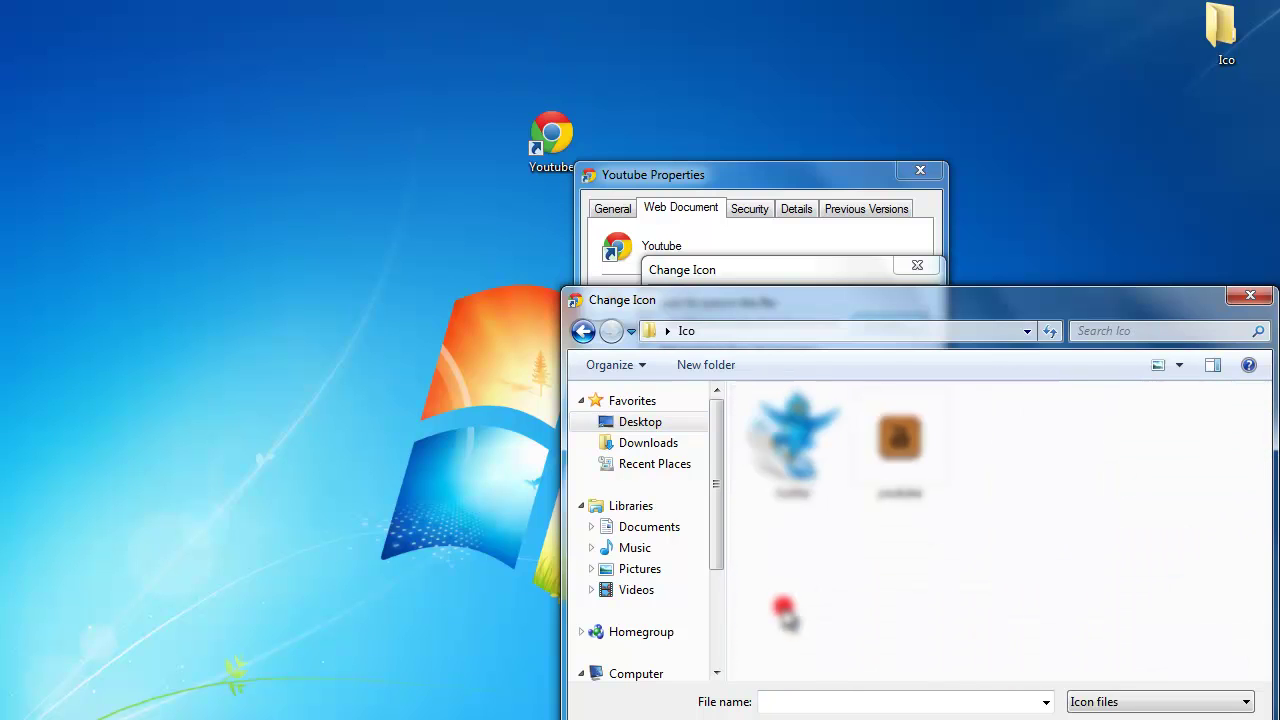
double_click(870, 450)
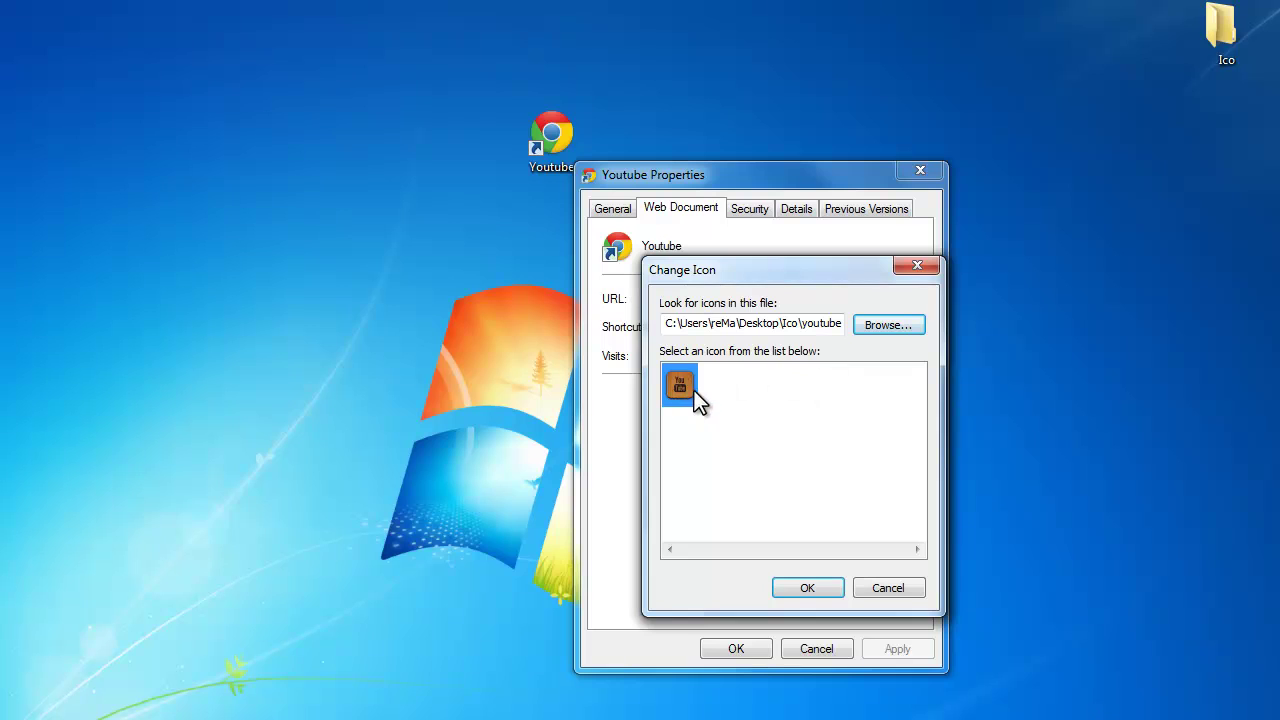
- Apply the loaded youtube icon to the Youtube shortcut and close its properties
click(835, 592)
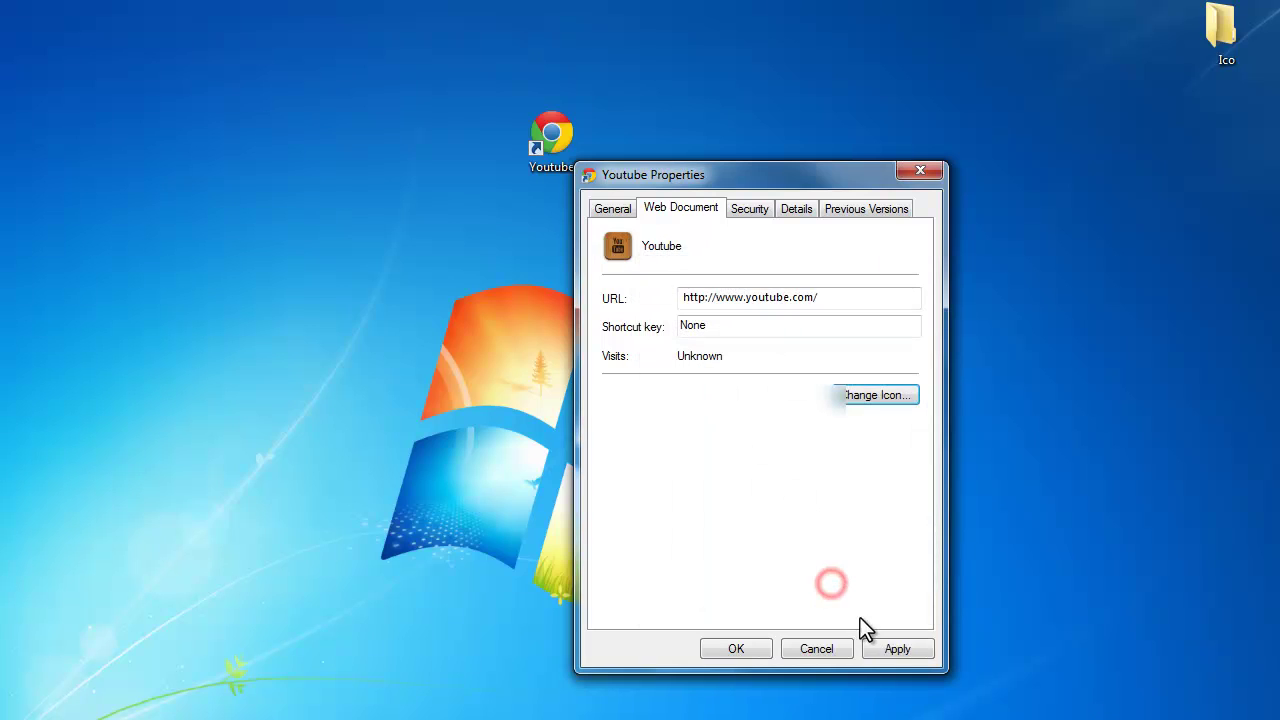
click(906, 645)
click(731, 648)
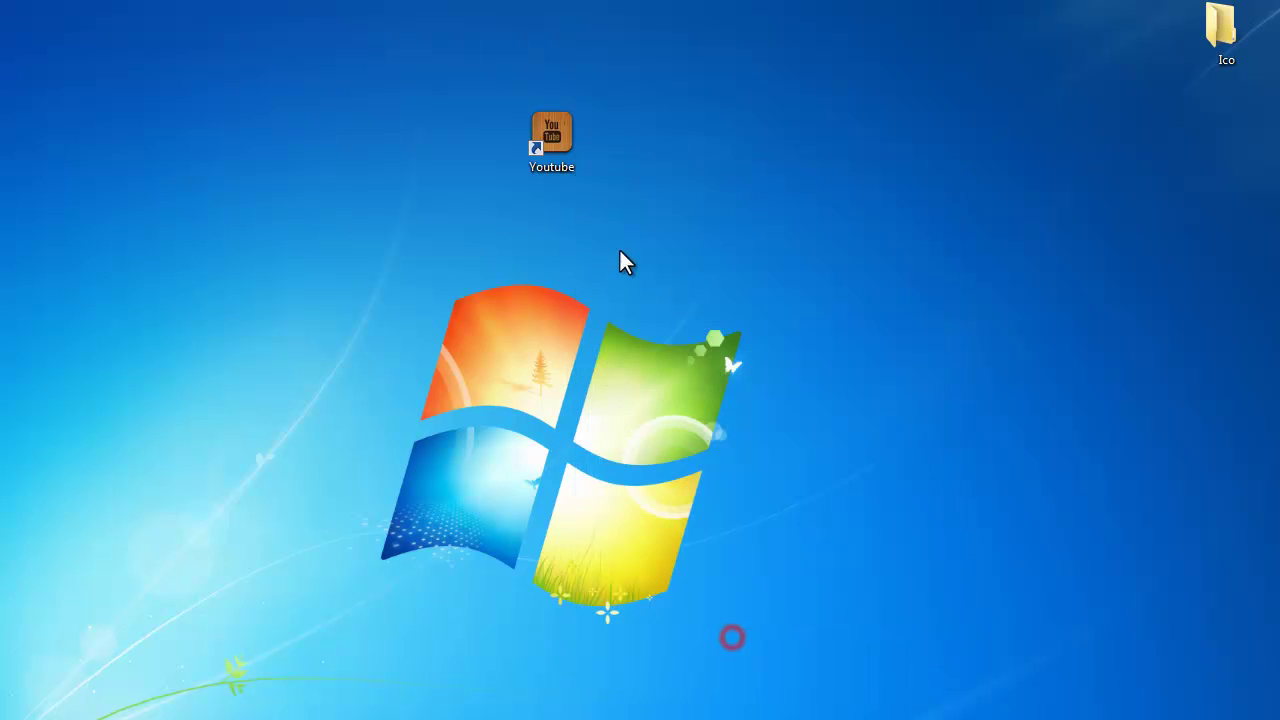
click(568, 162)
click(579, 93)
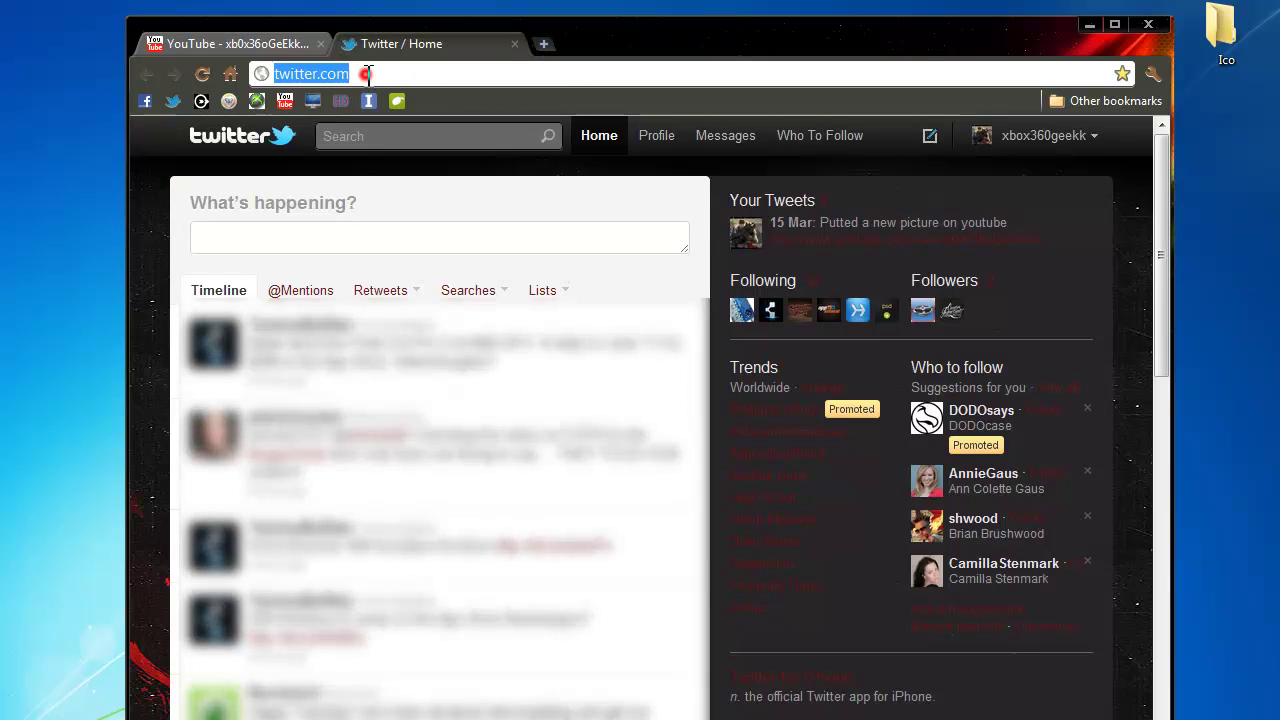
- Copy the twitter.com address from the browser and minimise the browser window
right_click(365, 74)
click(434, 146)
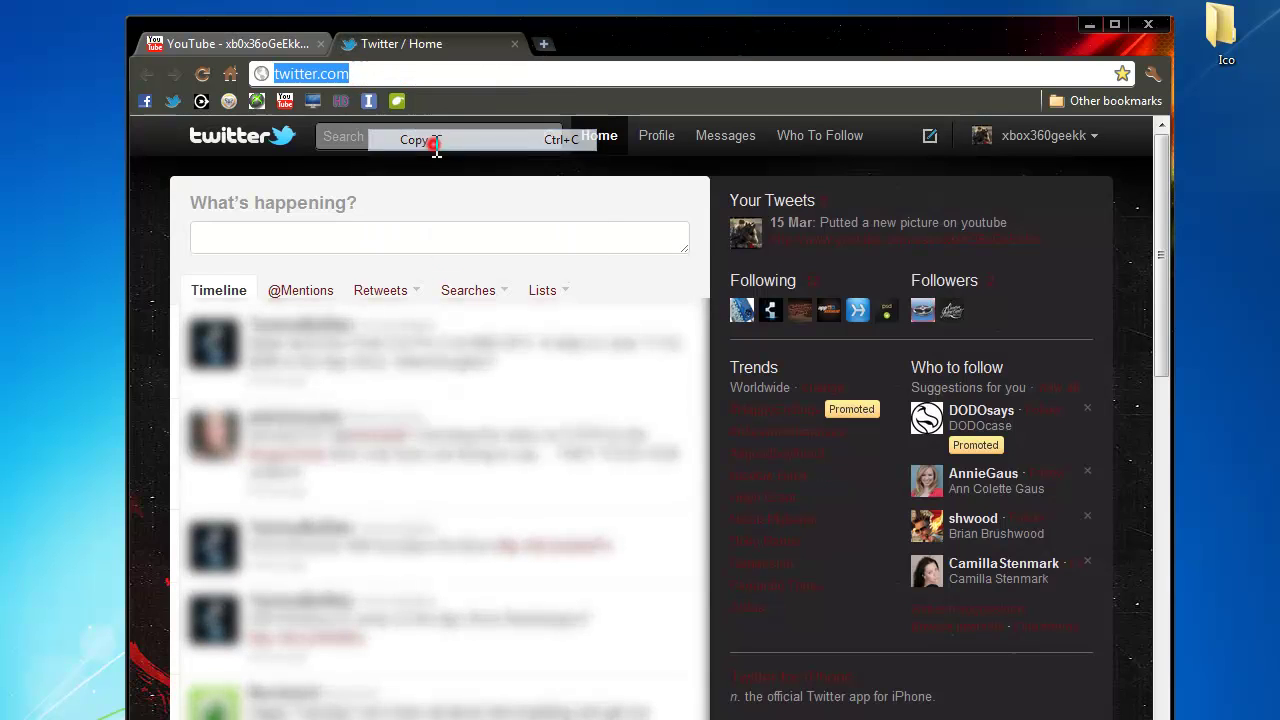
click(1089, 23)
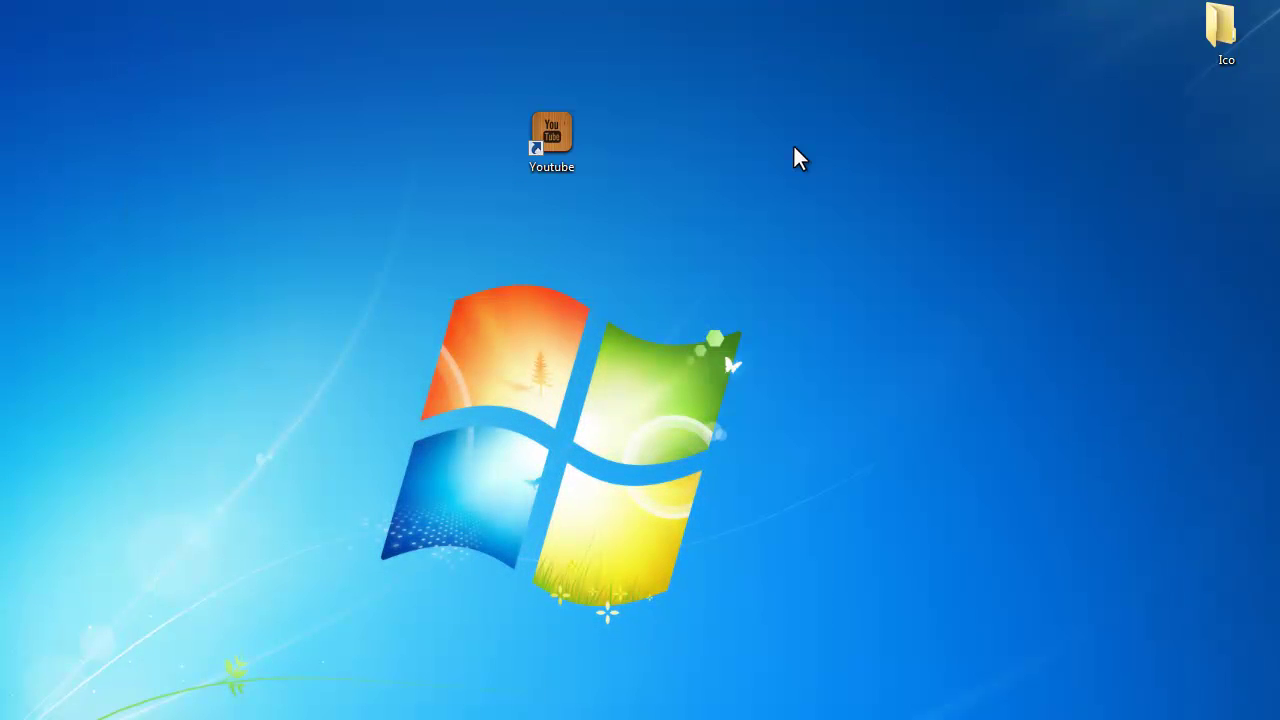
drag(551, 135, 176, 240)
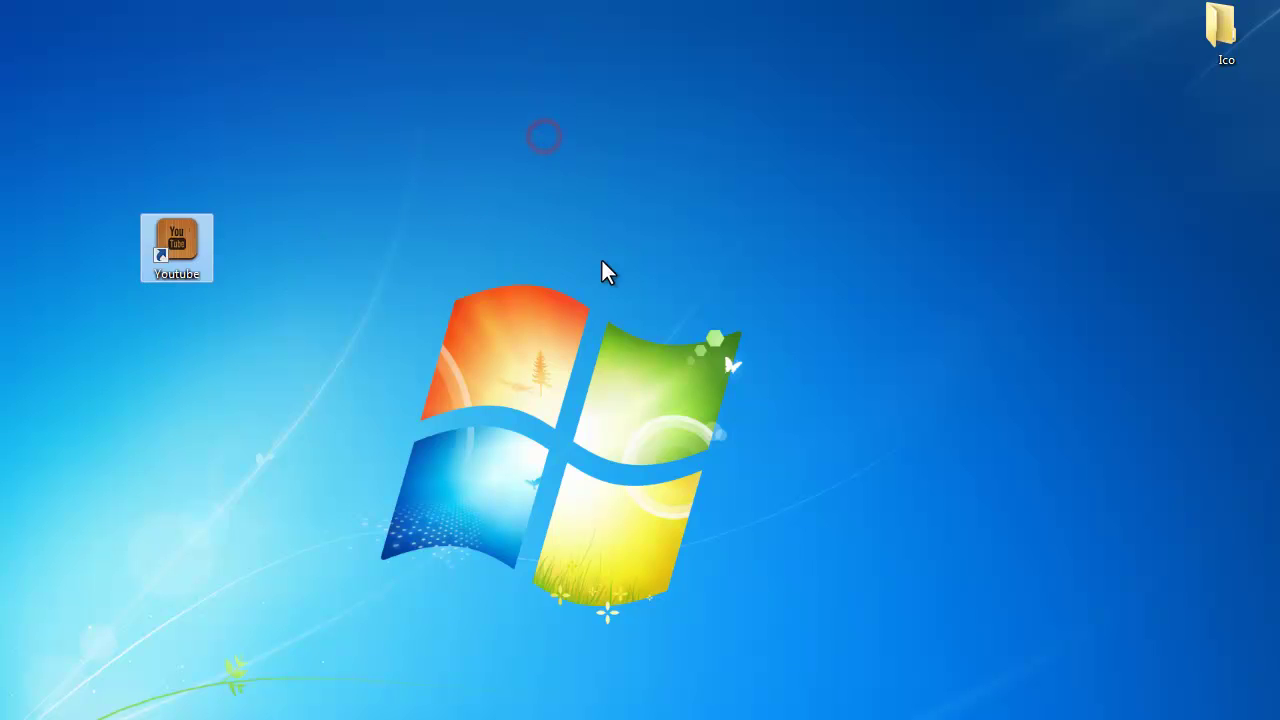
right_click(671, 257)
mouse_move(720, 430)
click(920, 440)
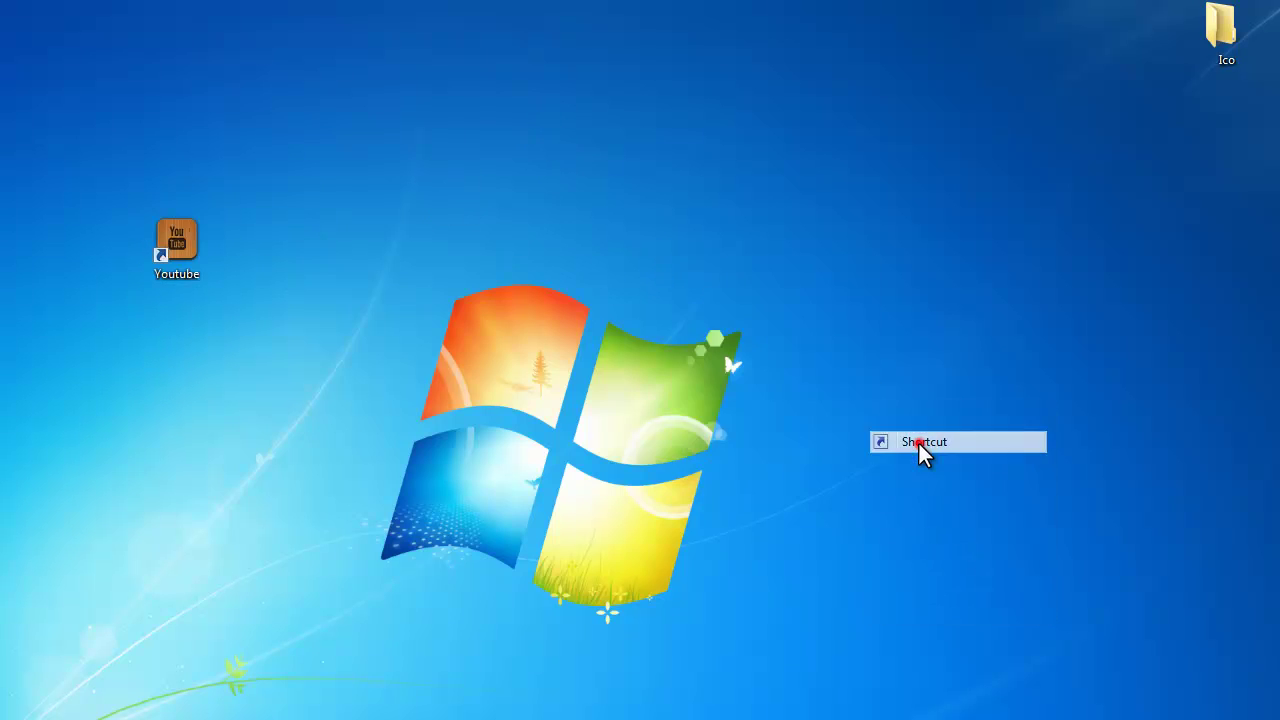
key(ctrl+v)
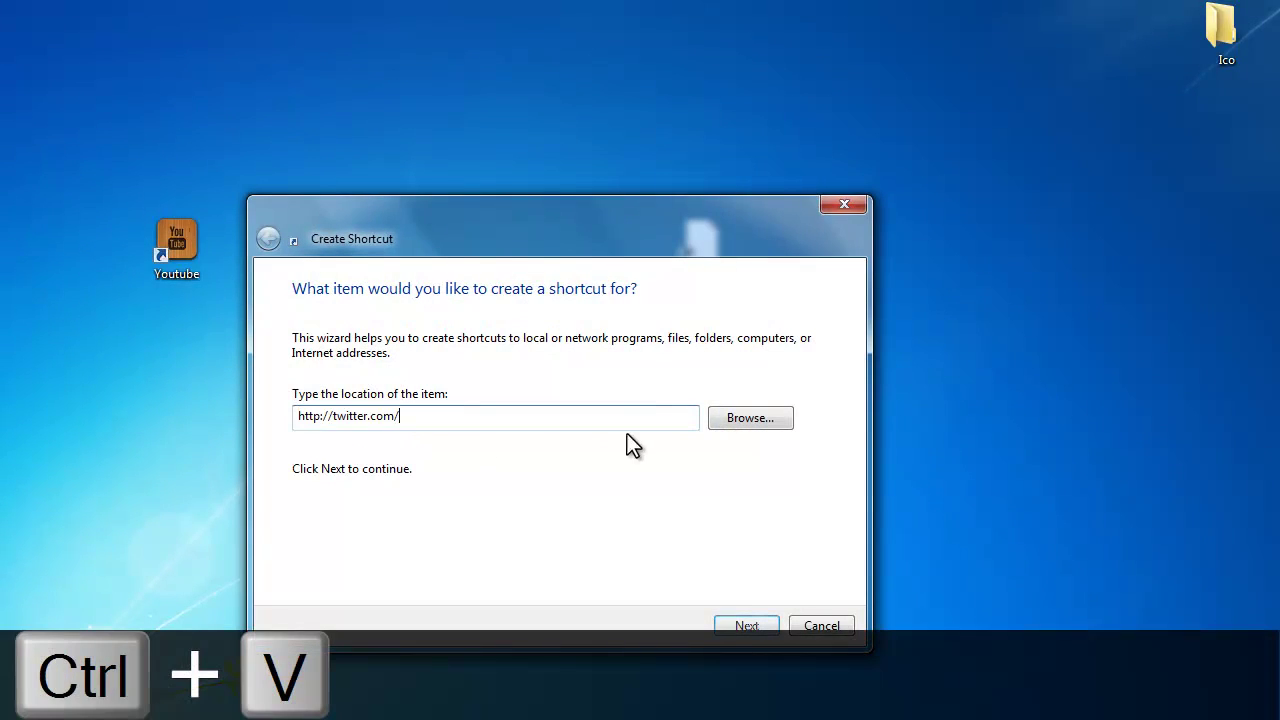
click(760, 418)
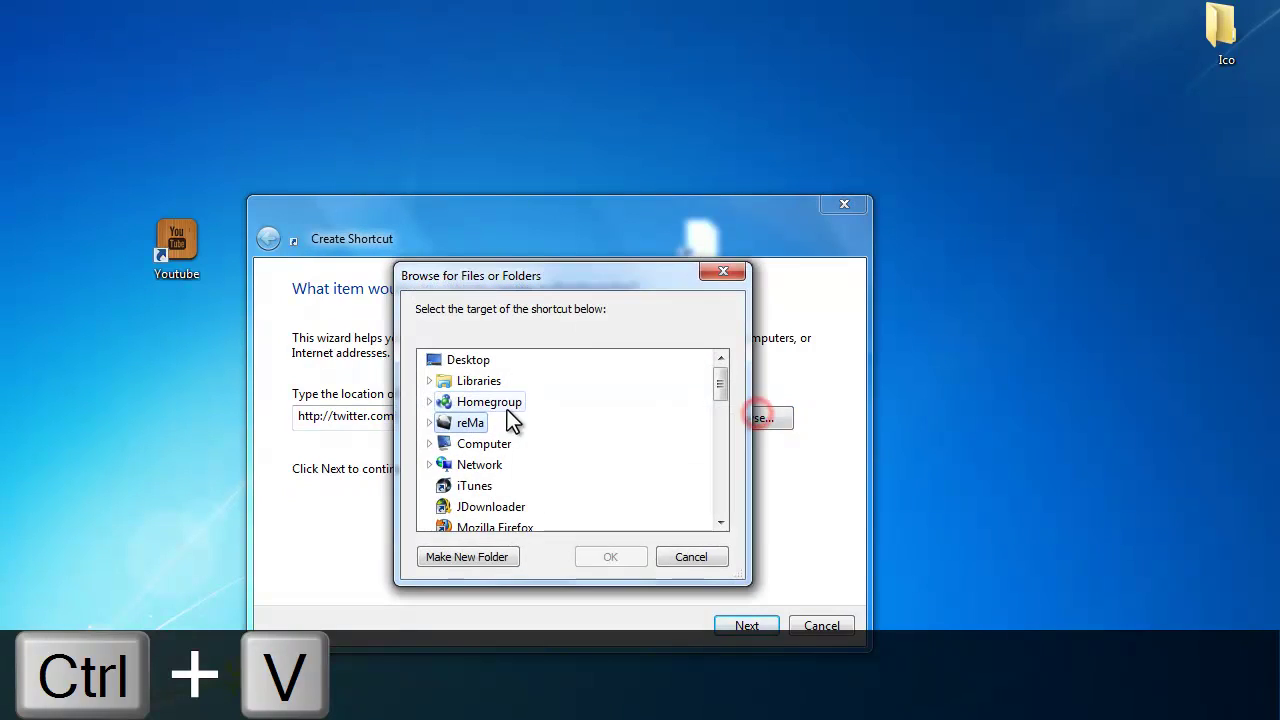
click(704, 563)
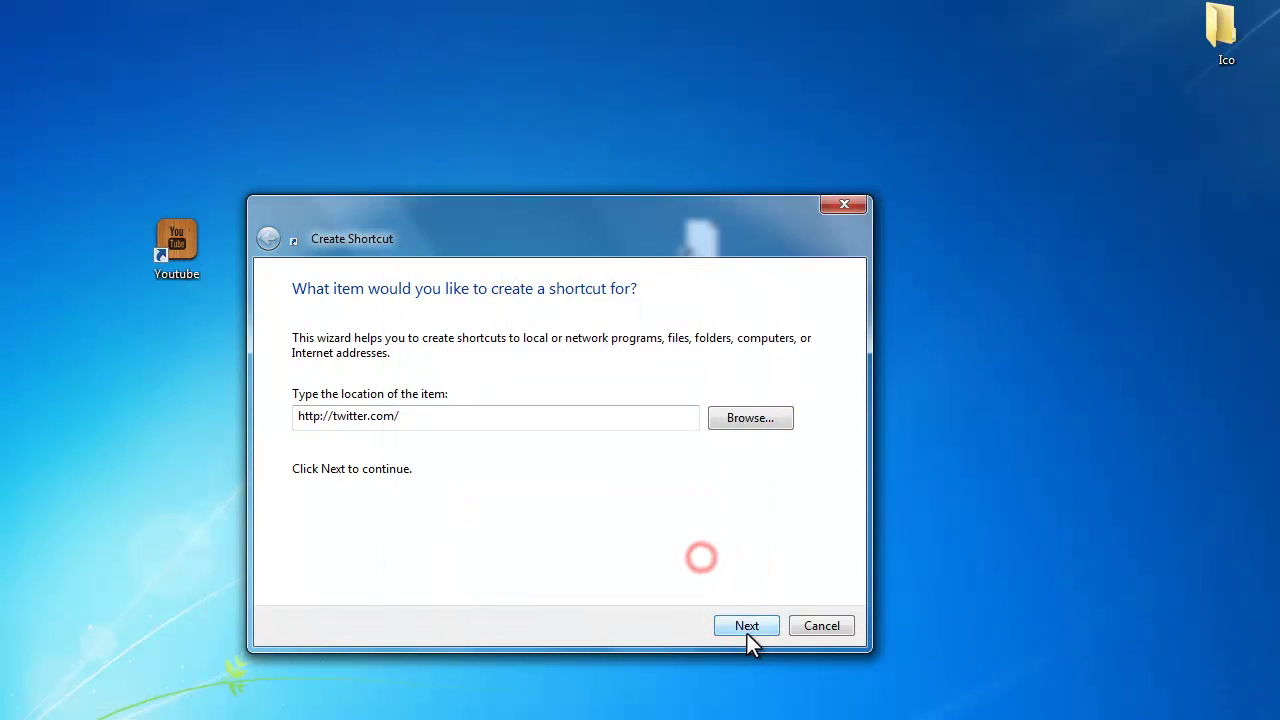
click(747, 628)
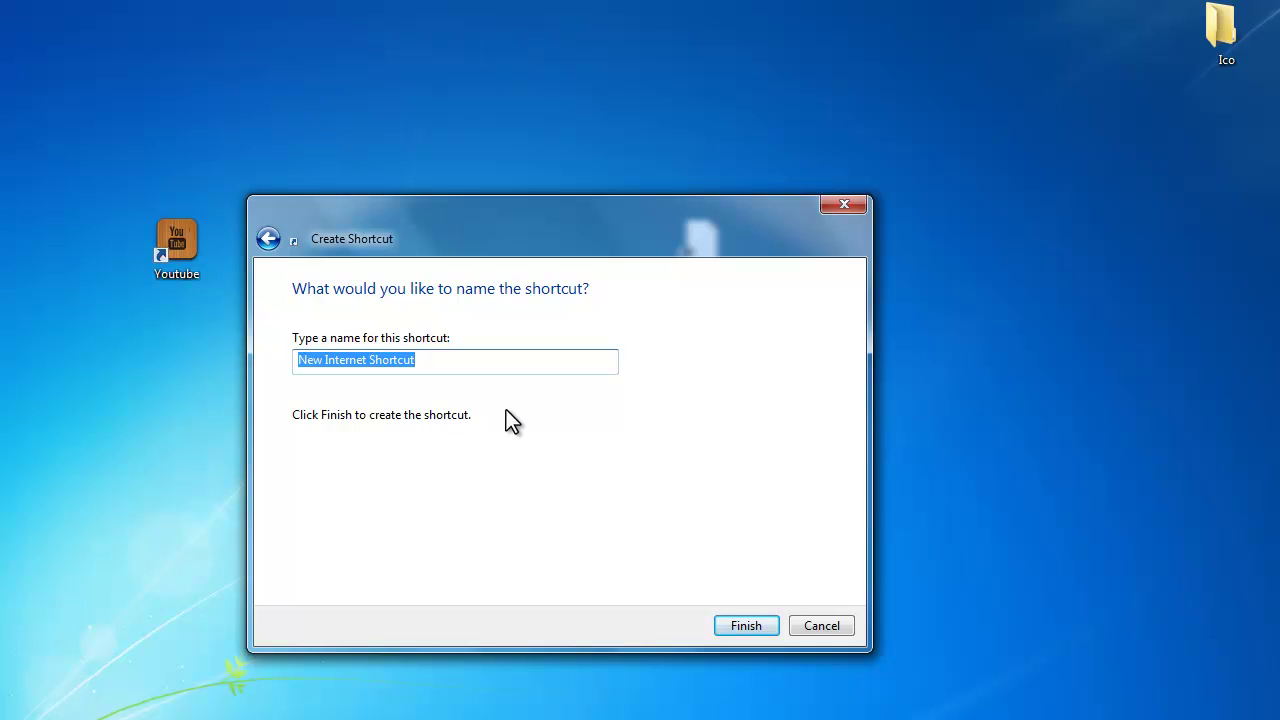
text(Twitter)
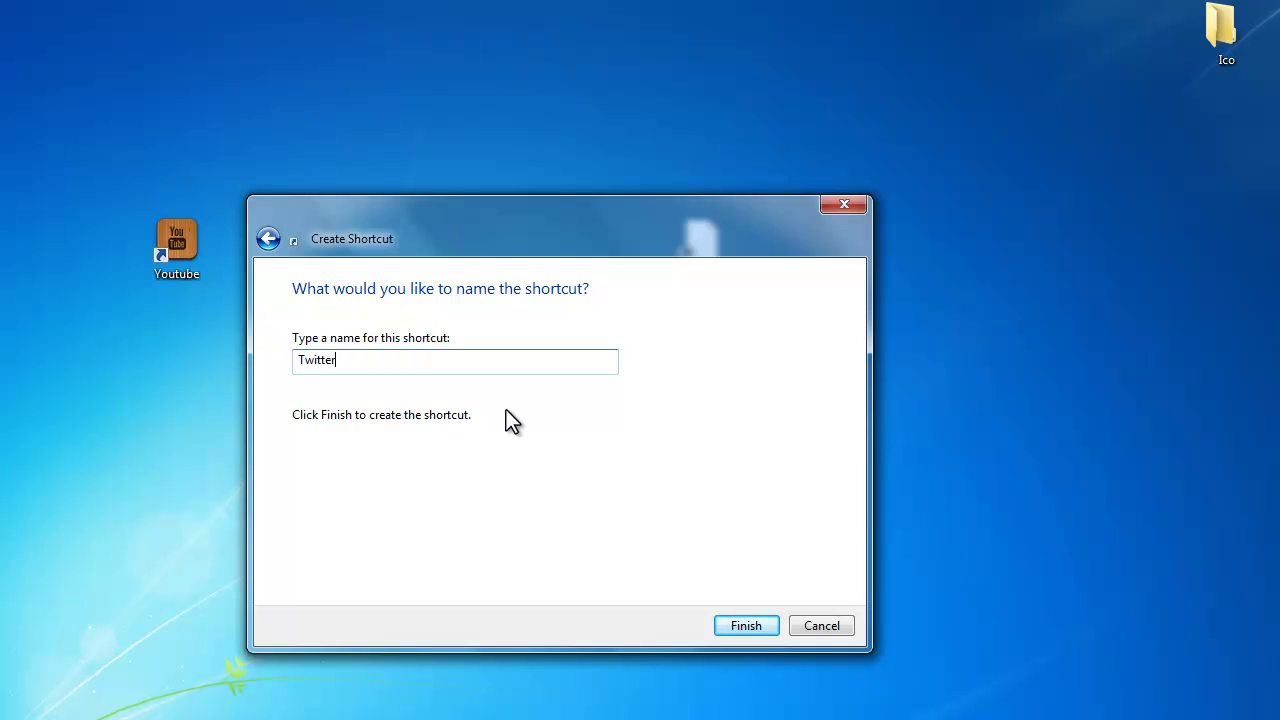
key(Return)
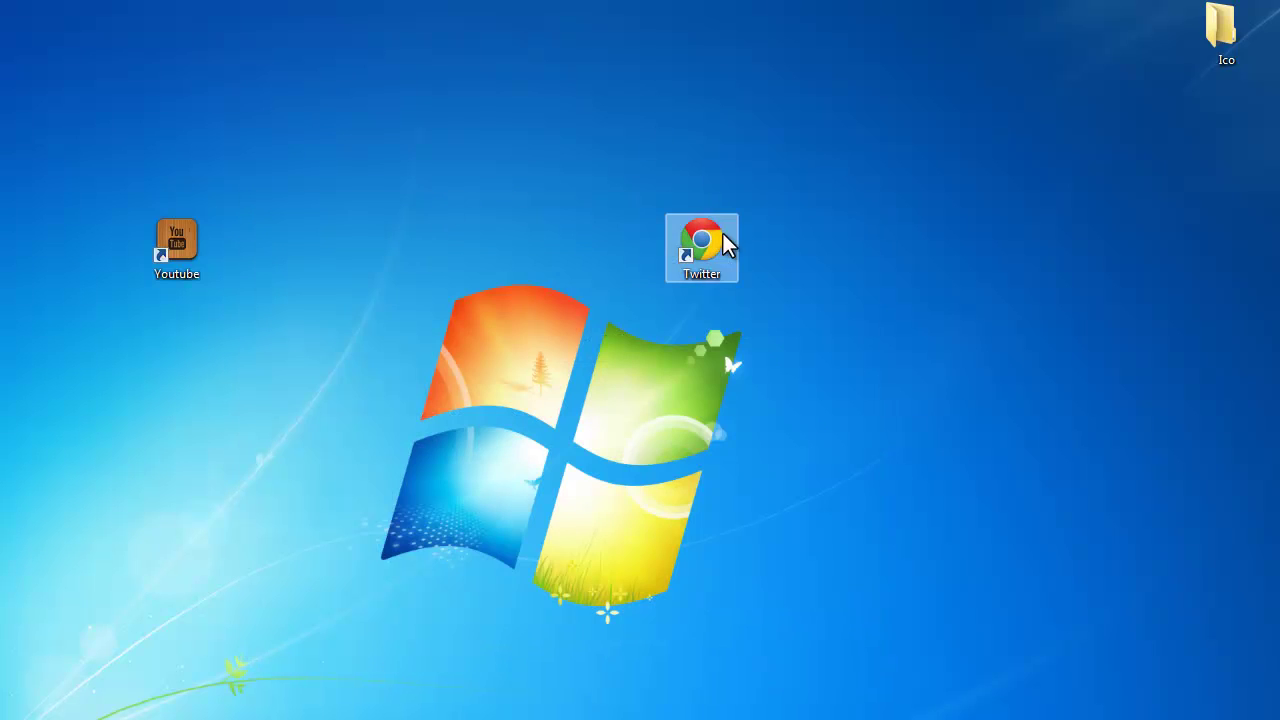
- Load the twitter icon file from the desktop's Ico folder in the Twitter shortcut's icon settings
click(718, 272)
right_click(718, 272)
click(761, 507)
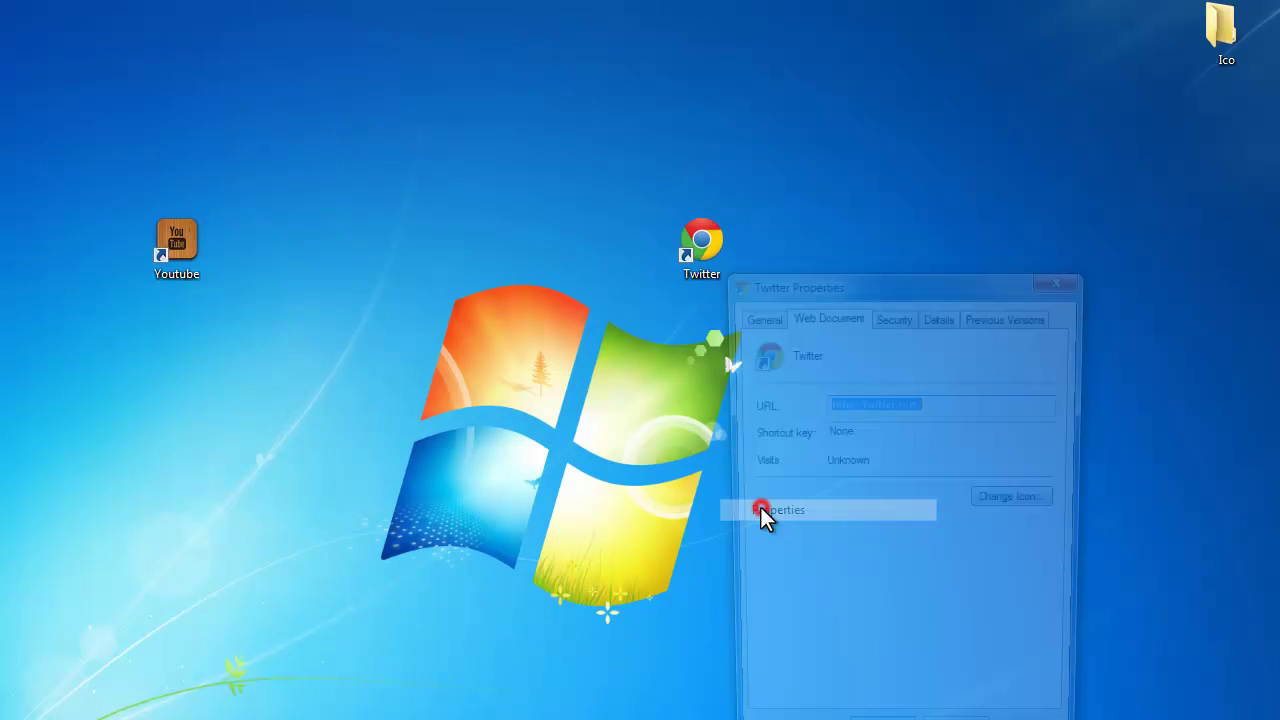
click(985, 500)
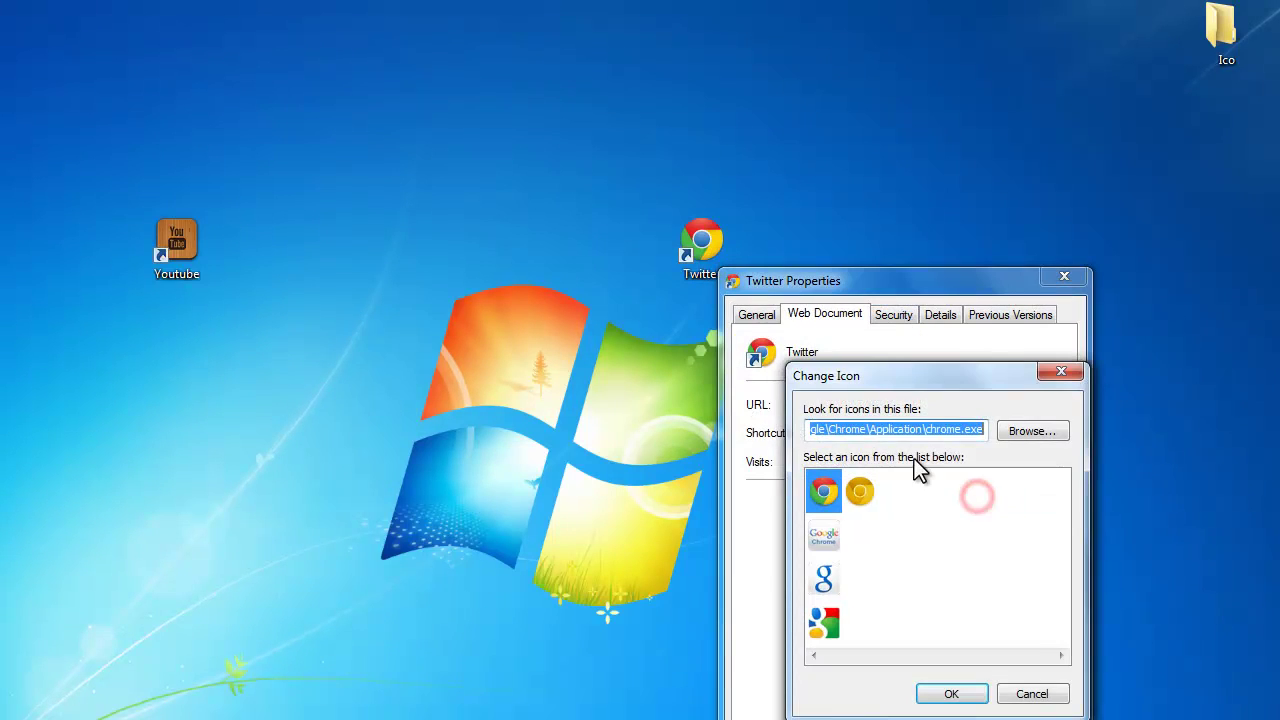
click(1030, 430)
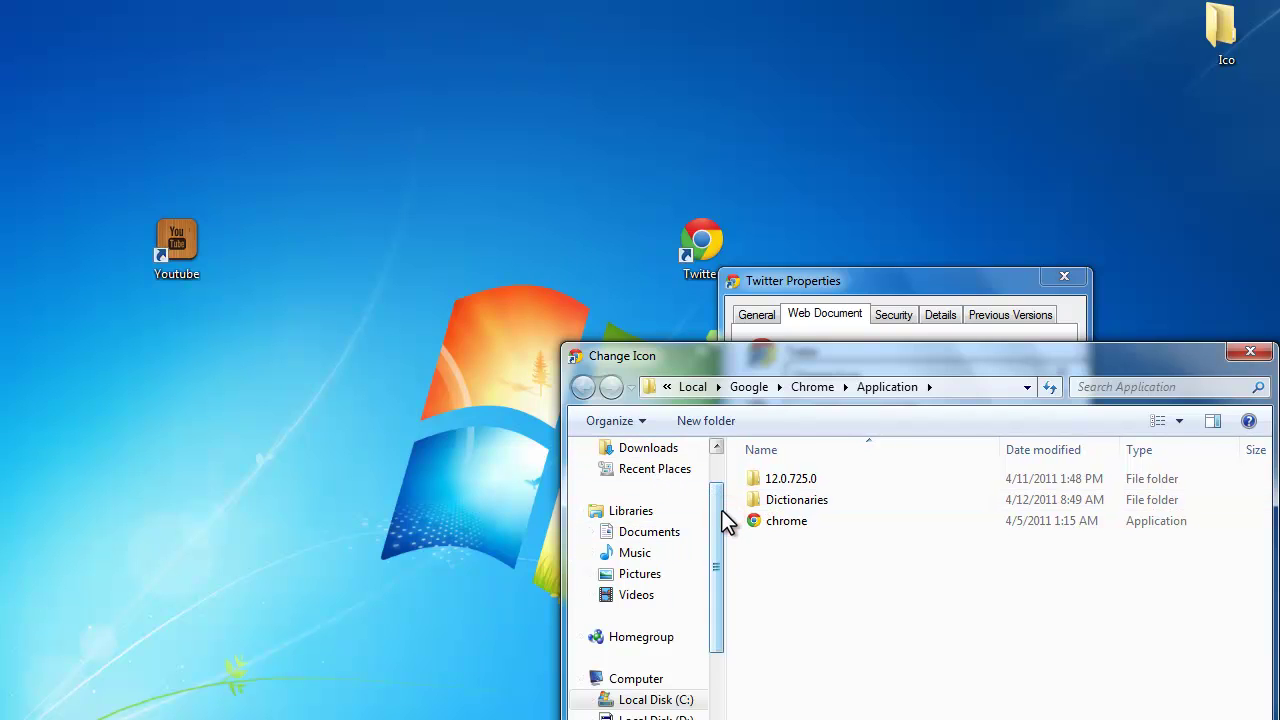
scroll(722, 510, up, 2)
click(645, 480)
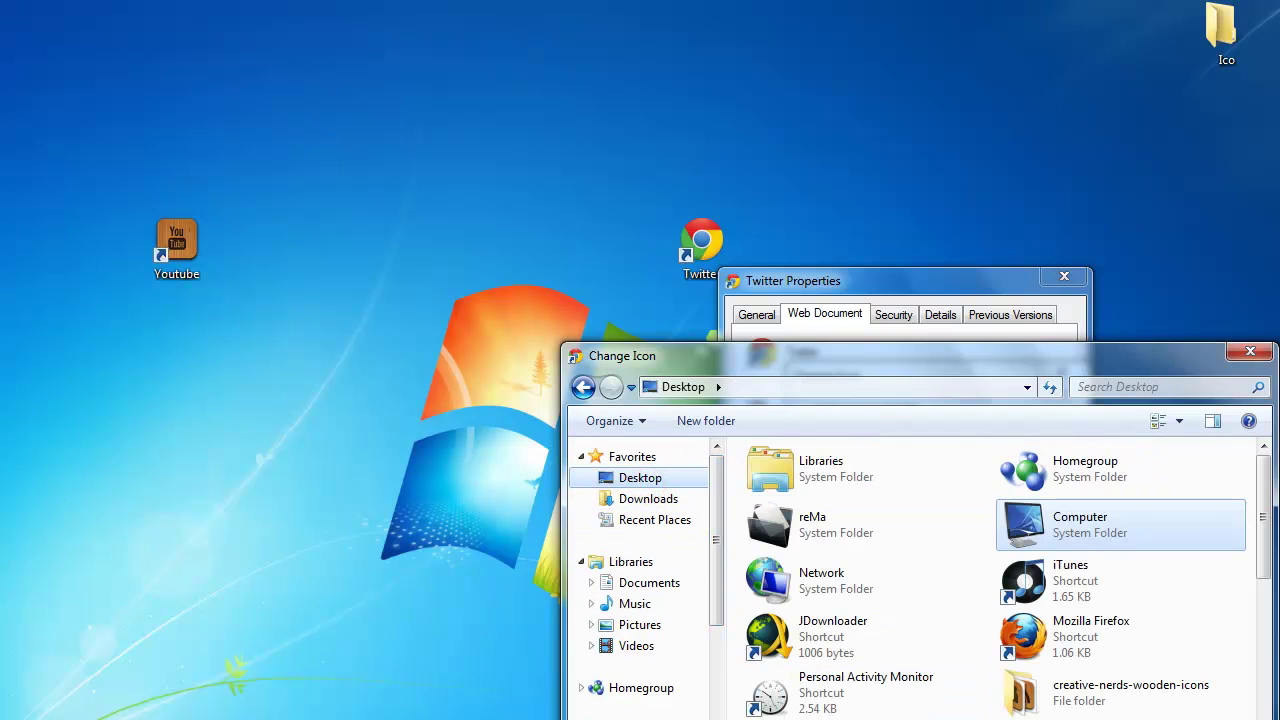
scroll(830, 700, down, 1)
double_click(830, 712)
click(829, 525)
double_click(829, 528)
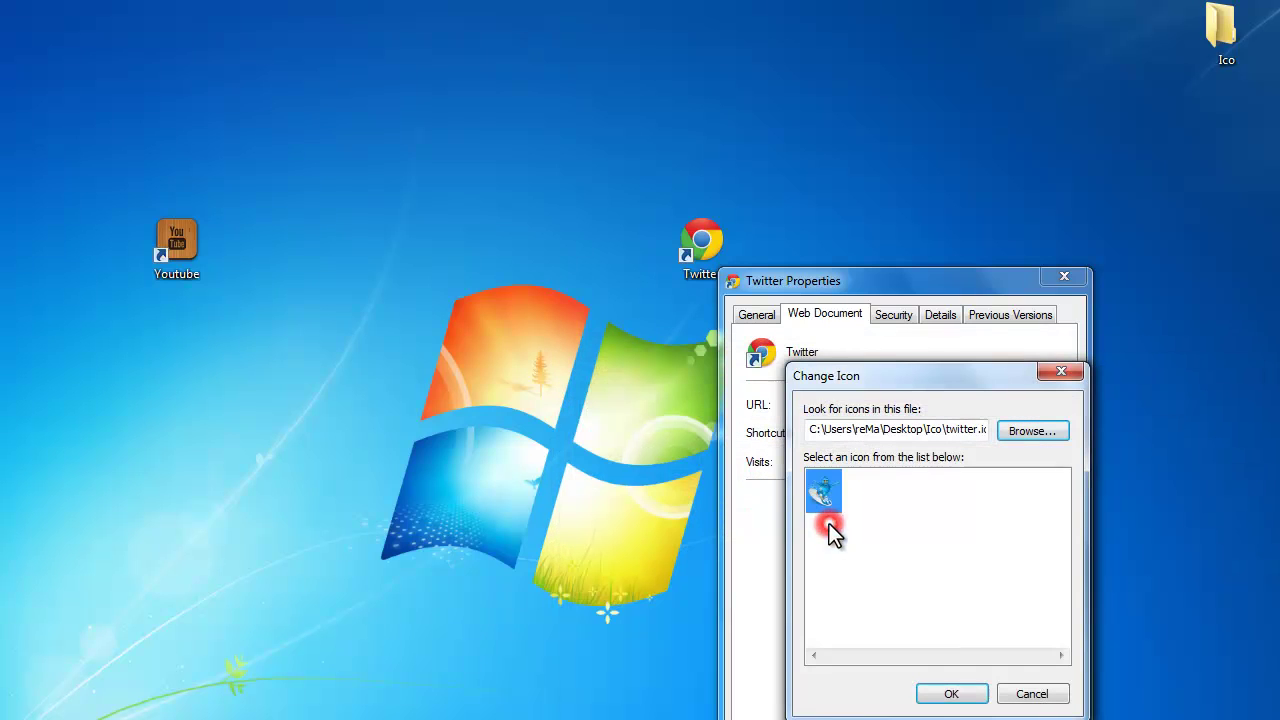
- Apply the loaded icon to the Twitter shortcut and move the shortcut higher up on the desktop
click(951, 692)
key(Return)
drag(735, 252, 726, 103)
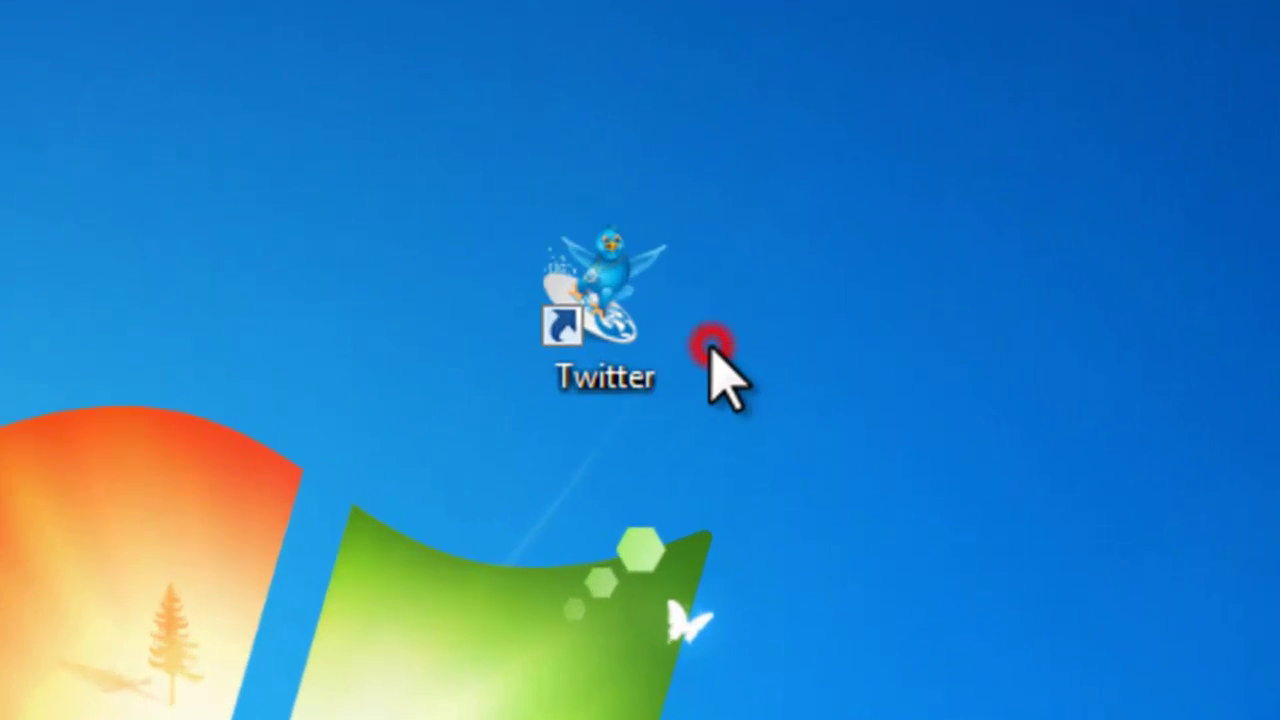
drag(635, 10, 543, 86)
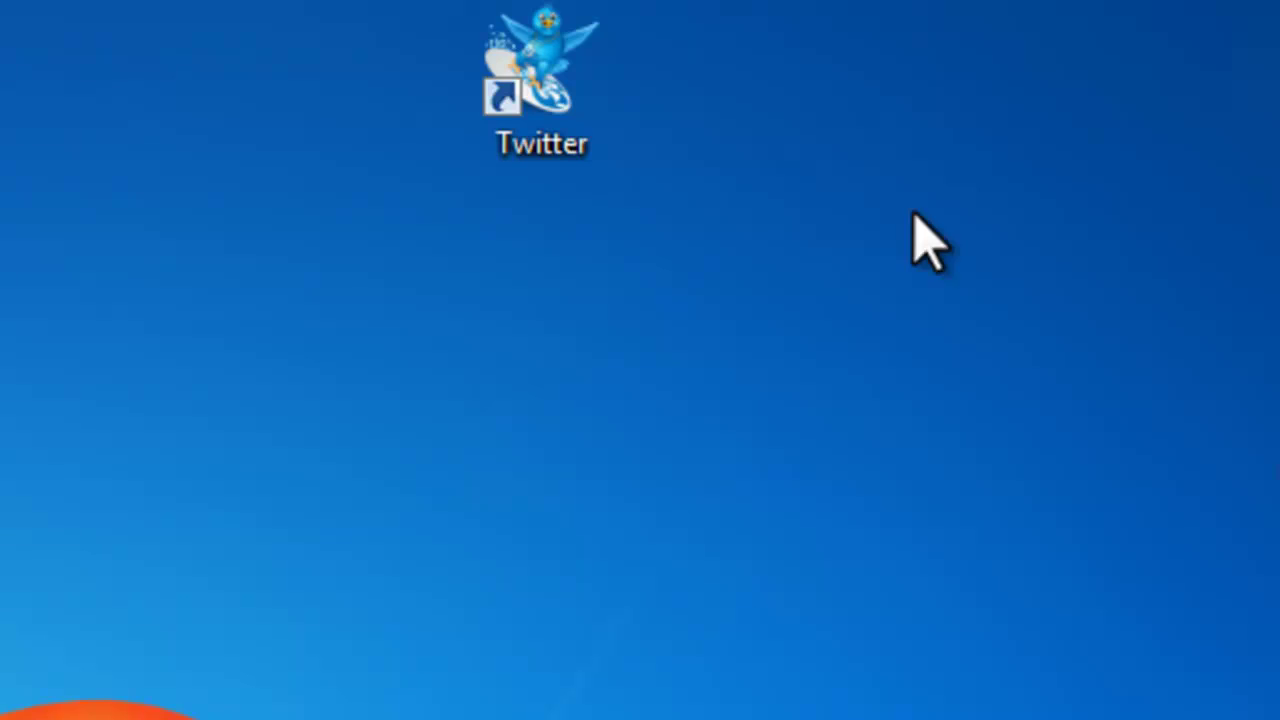
click(530, 125)
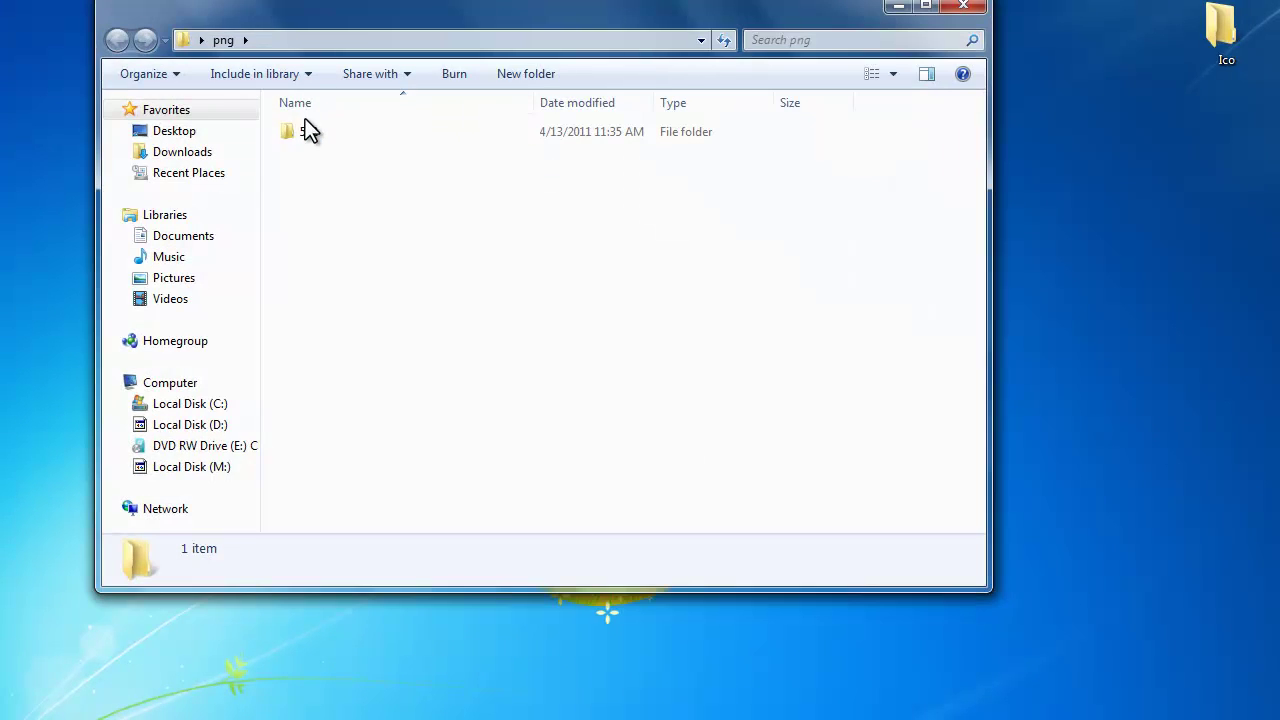
- Examine the Twitter icon images in the png folder's 512 subfolder, including twitter47 and twitter51, and close the folder
double_click(308, 131)
scroll(318, 143, down, 1)
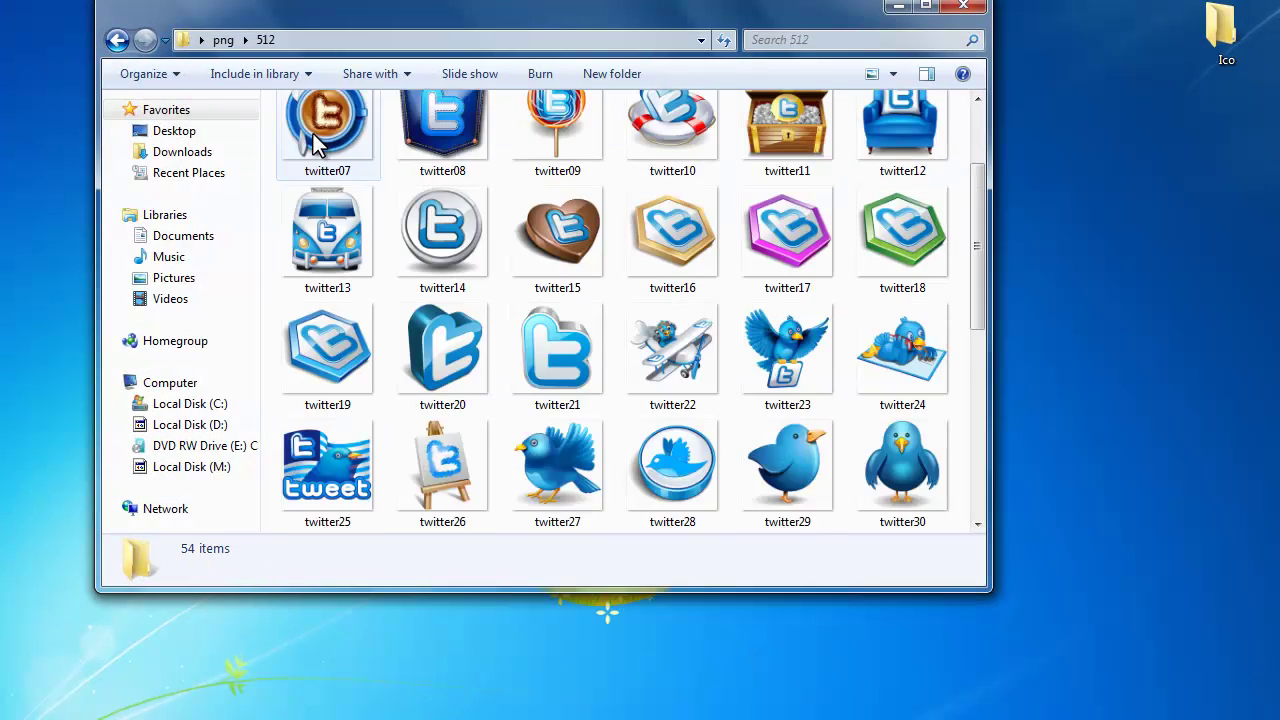
scroll(318, 143, down, 5)
drag(331, 37, 310, 4)
click(775, 370)
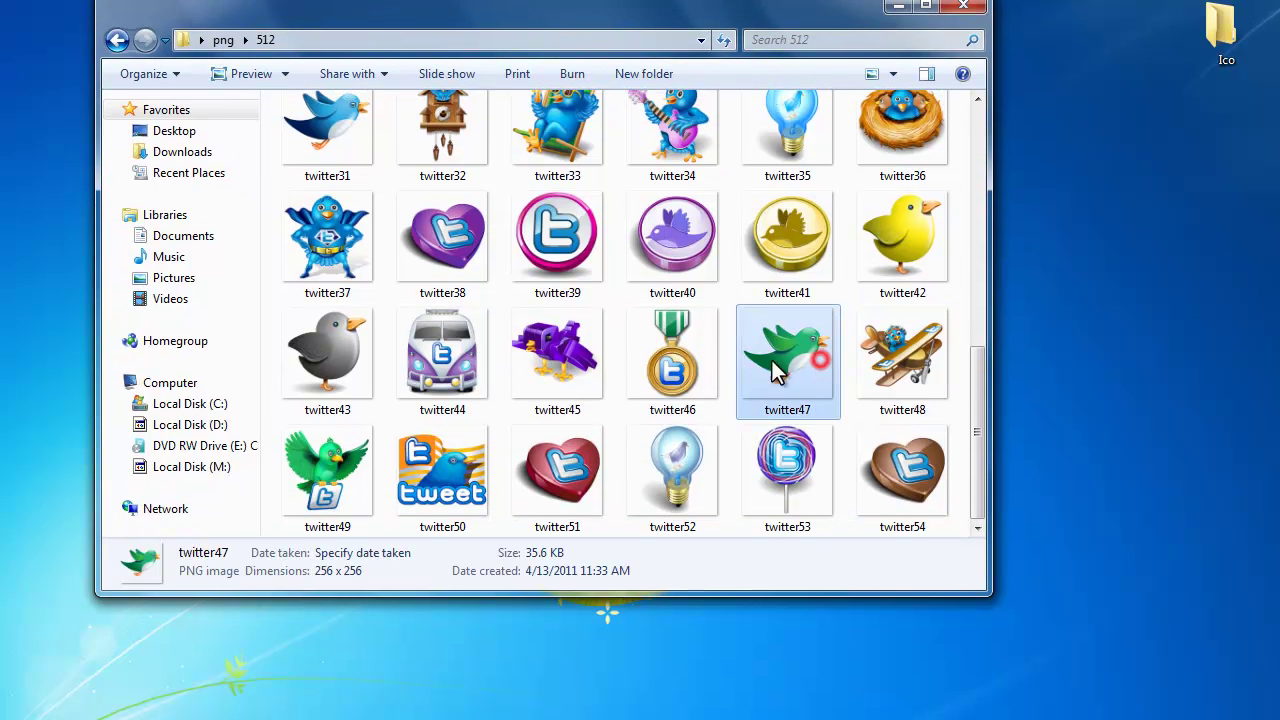
click(548, 512)
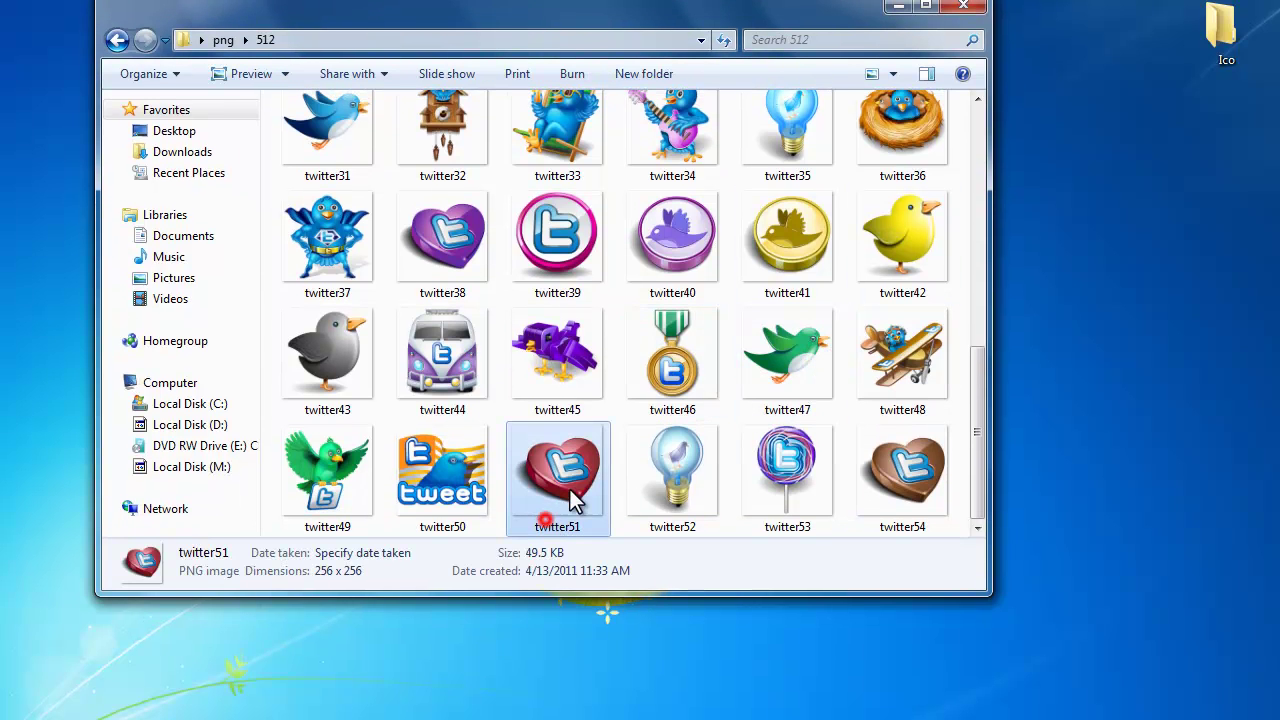
click(975, 6)
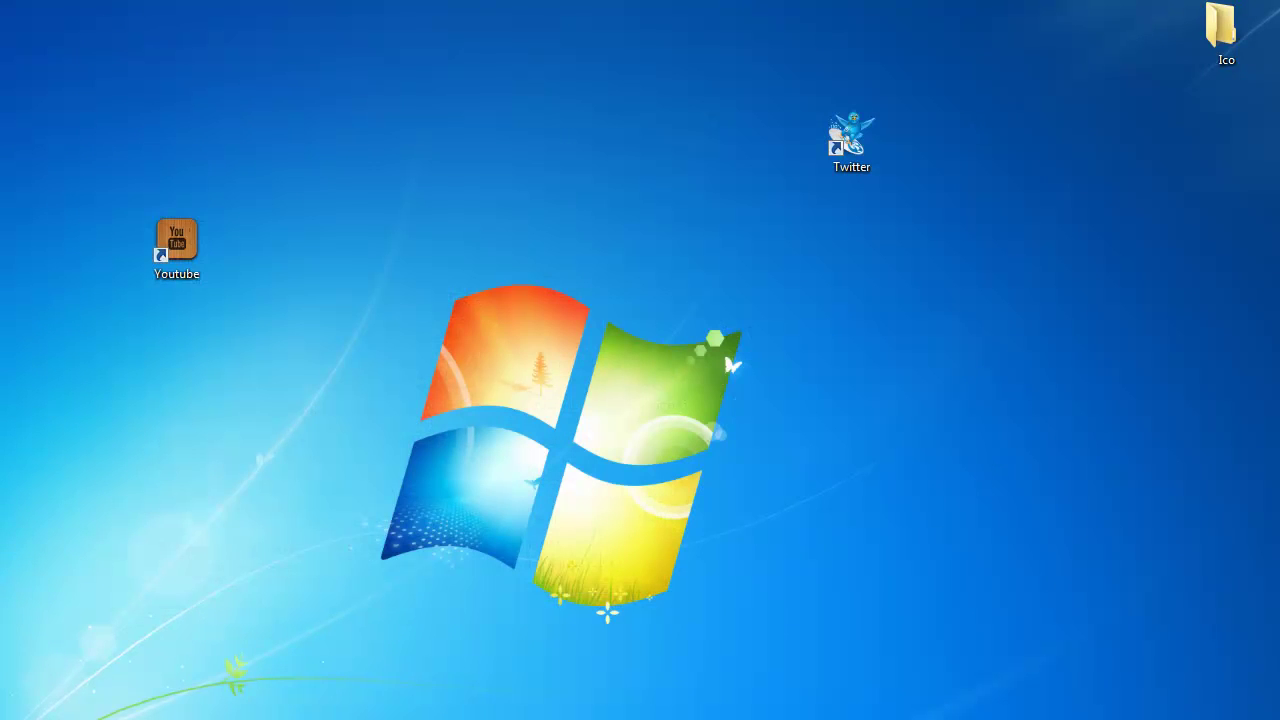